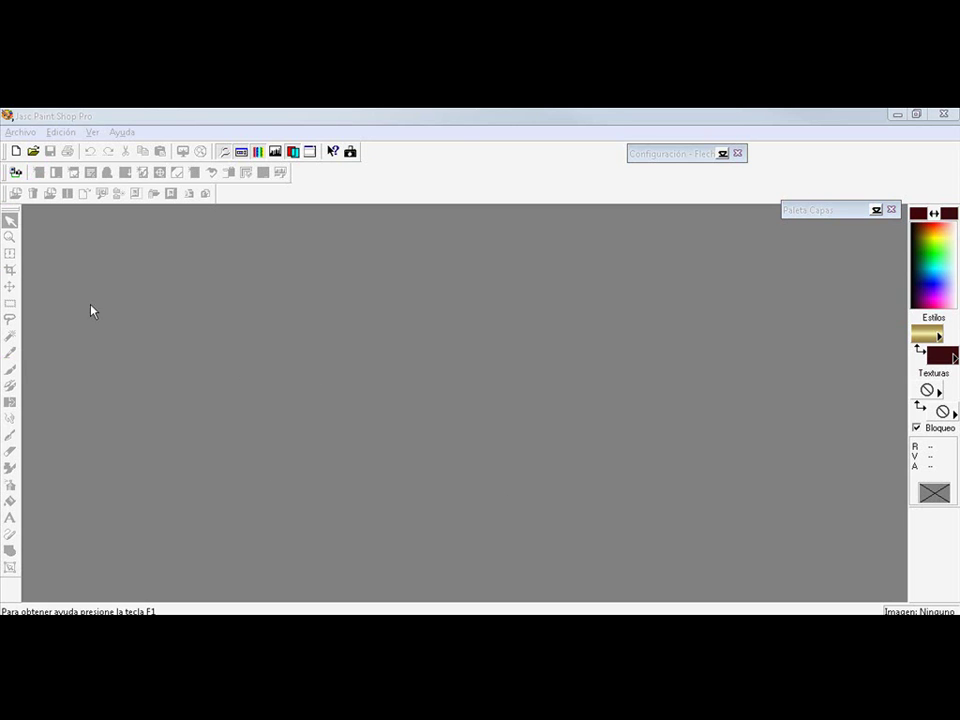
# - Create a new 500 x 500 pixel image with a transparent background and 16.7 million colours (24 bits)
pyautogui.click(17, 153)
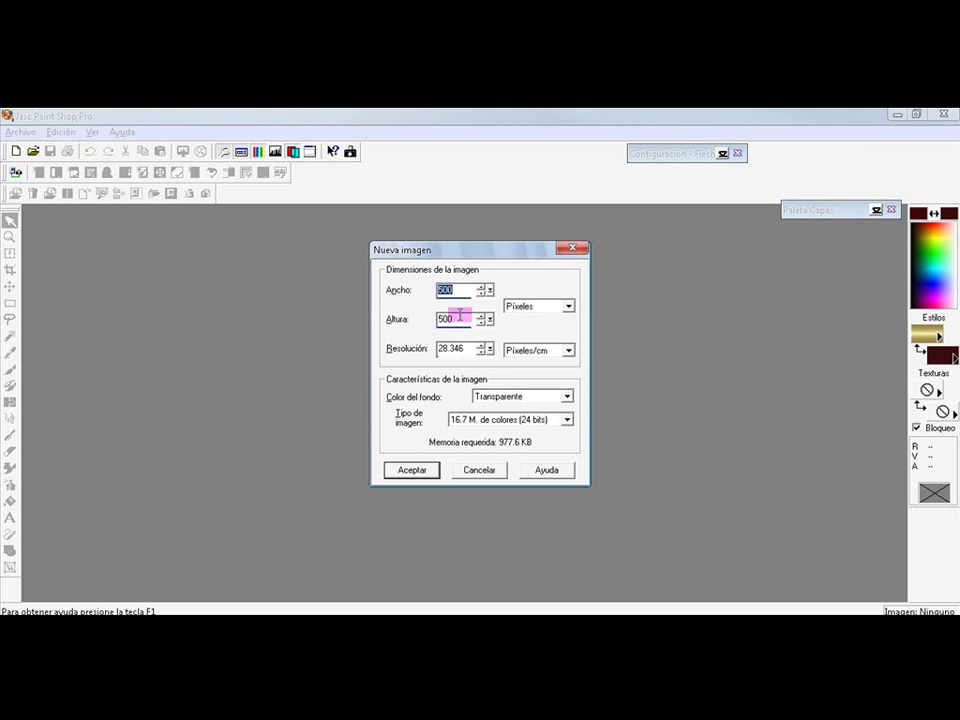
pyautogui.click(459, 325)
pyautogui.click(415, 476)
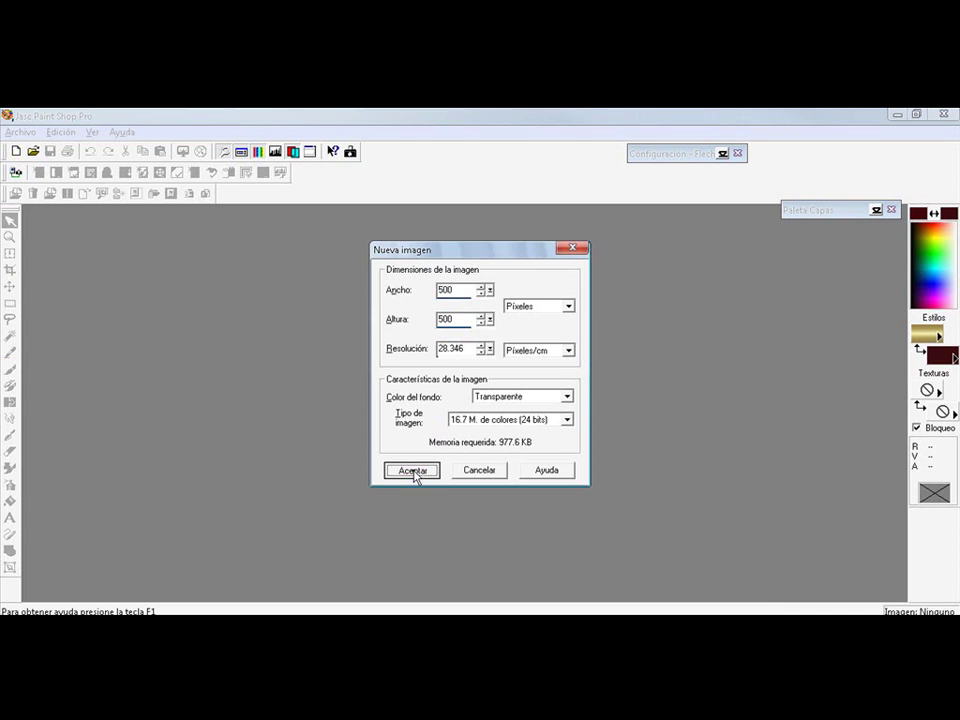
pyautogui.moveTo(190, 334); pyautogui.dragTo(358, 281)
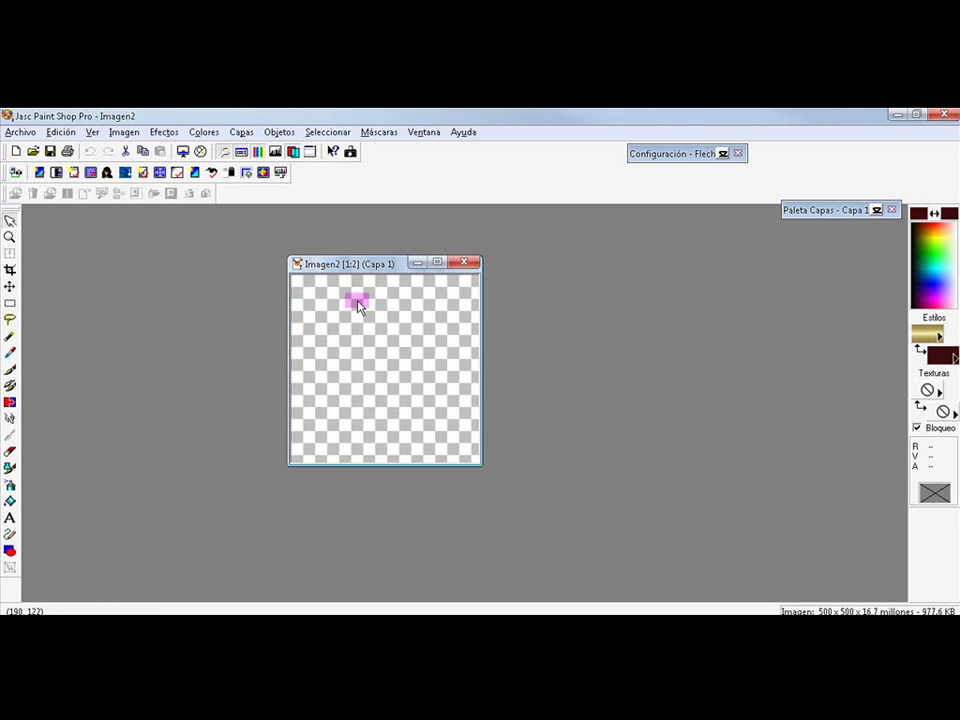
pyautogui.scroll(1, 424, 347)
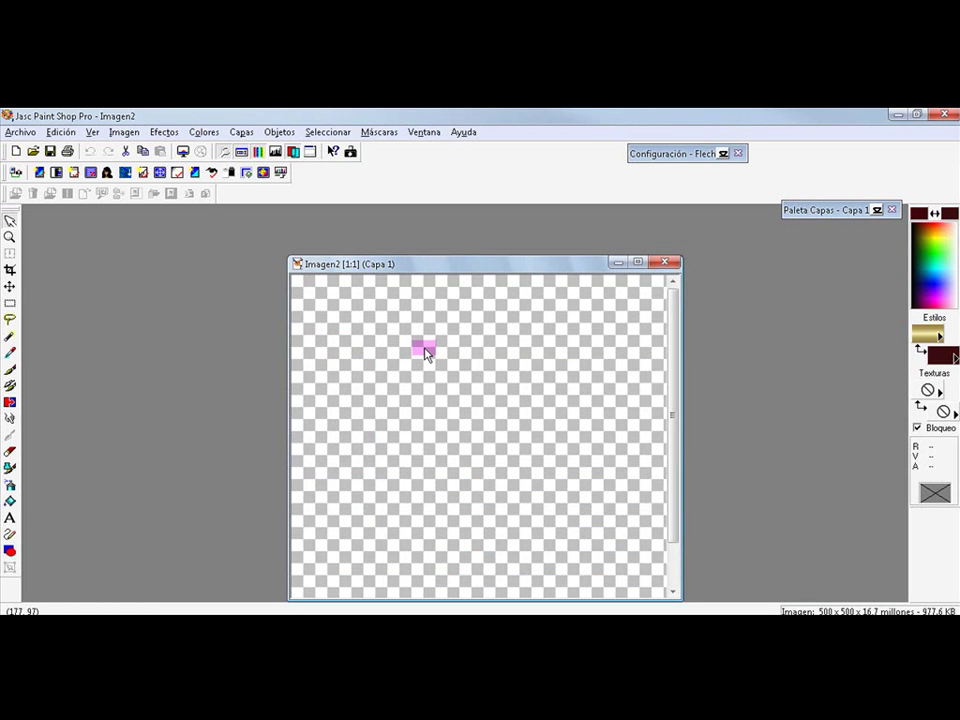
pyautogui.scroll(-1, 424, 350)
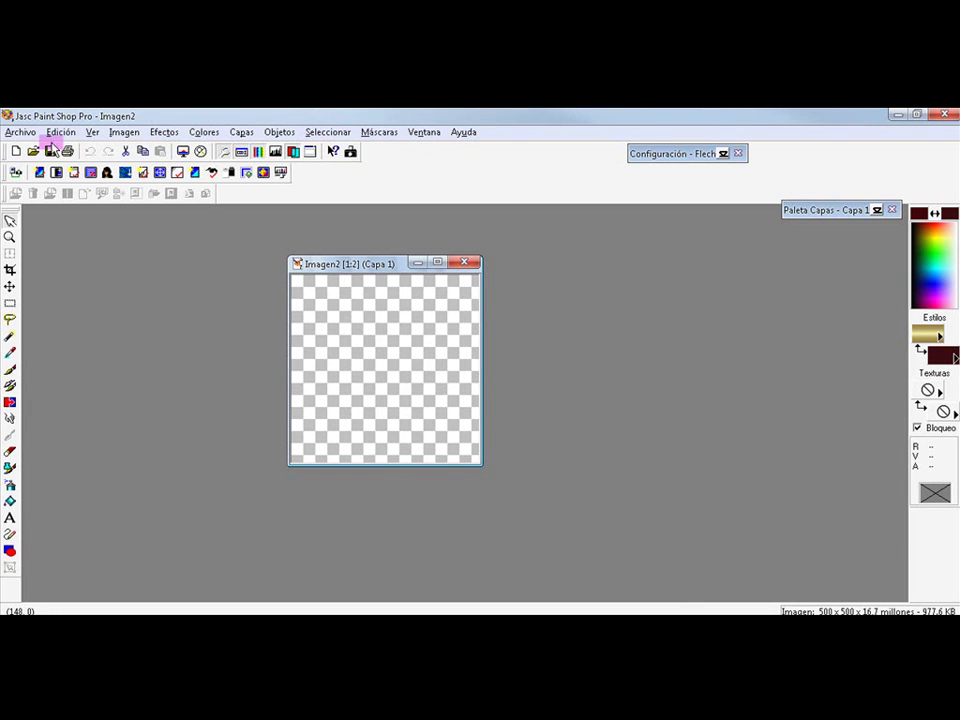
# - Select the whole canvas and contract the selection by 14 pixels
pyautogui.click(316, 136)
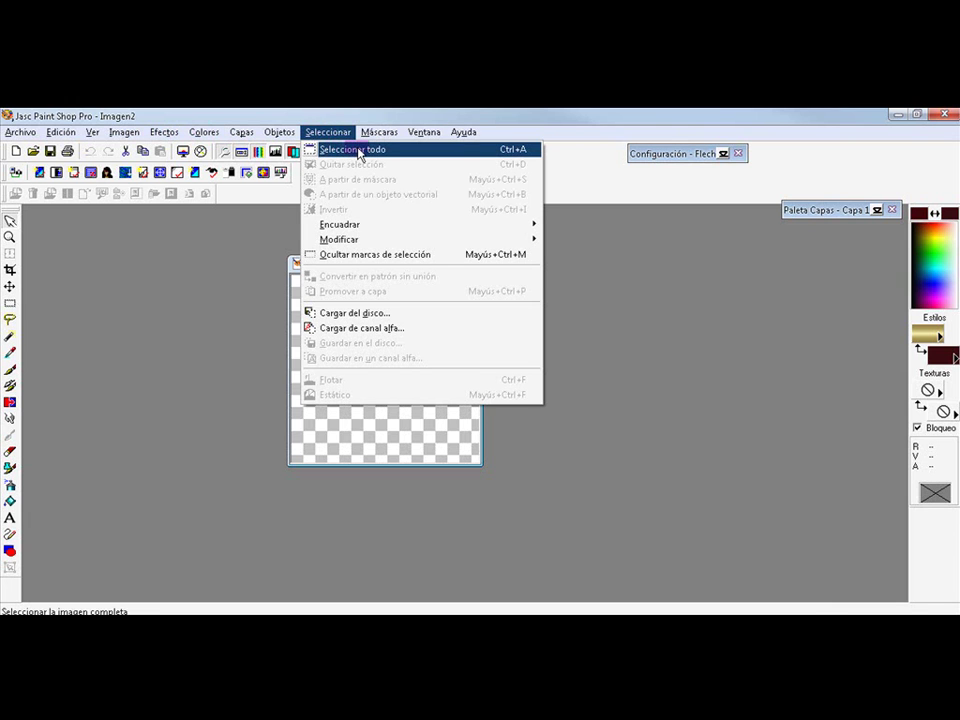
pyautogui.click(352, 149)
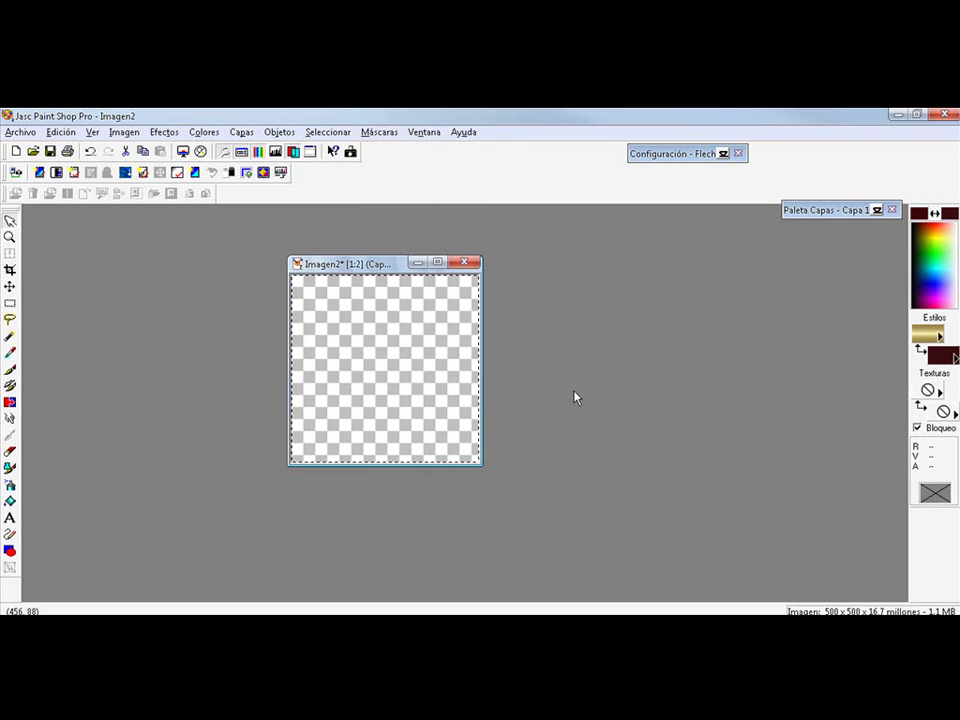
pyautogui.click(327, 133)
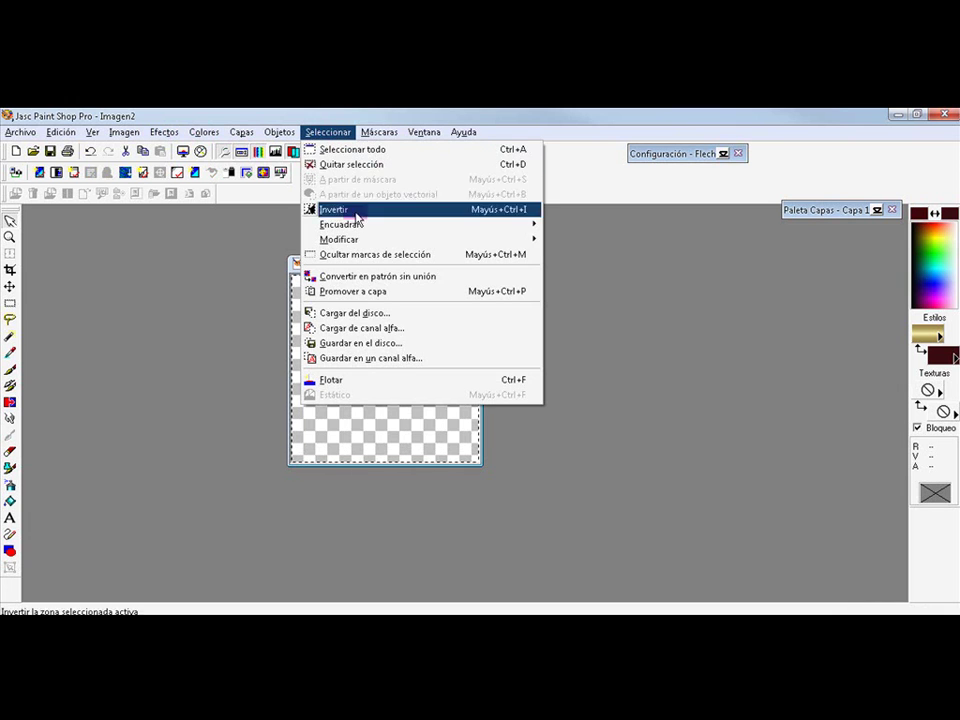
pyautogui.moveTo(362, 240)
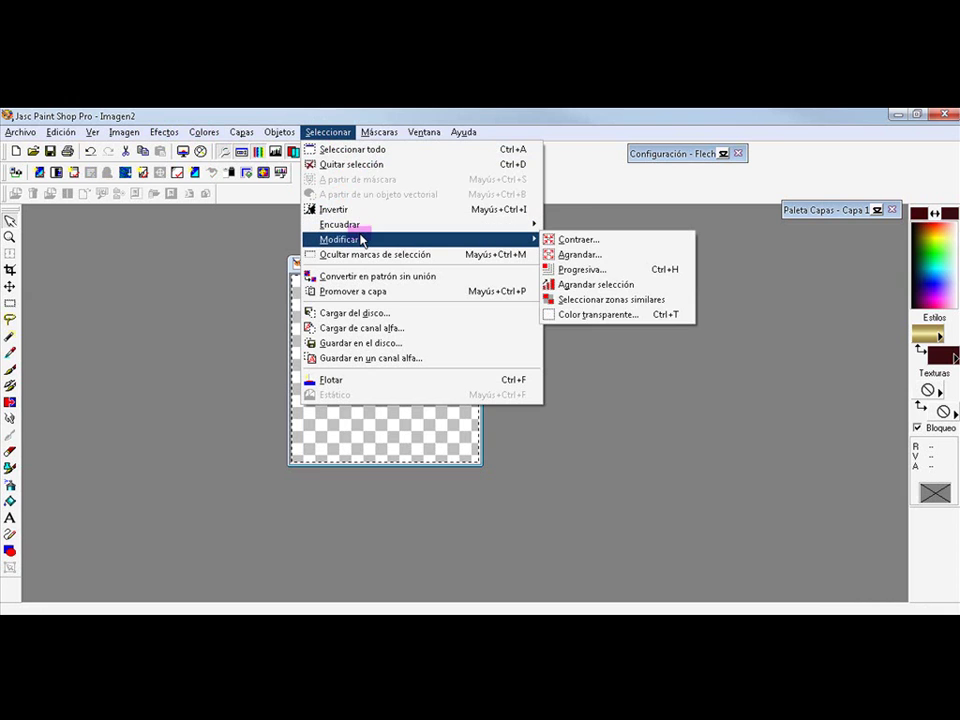
pyautogui.click(599, 242)
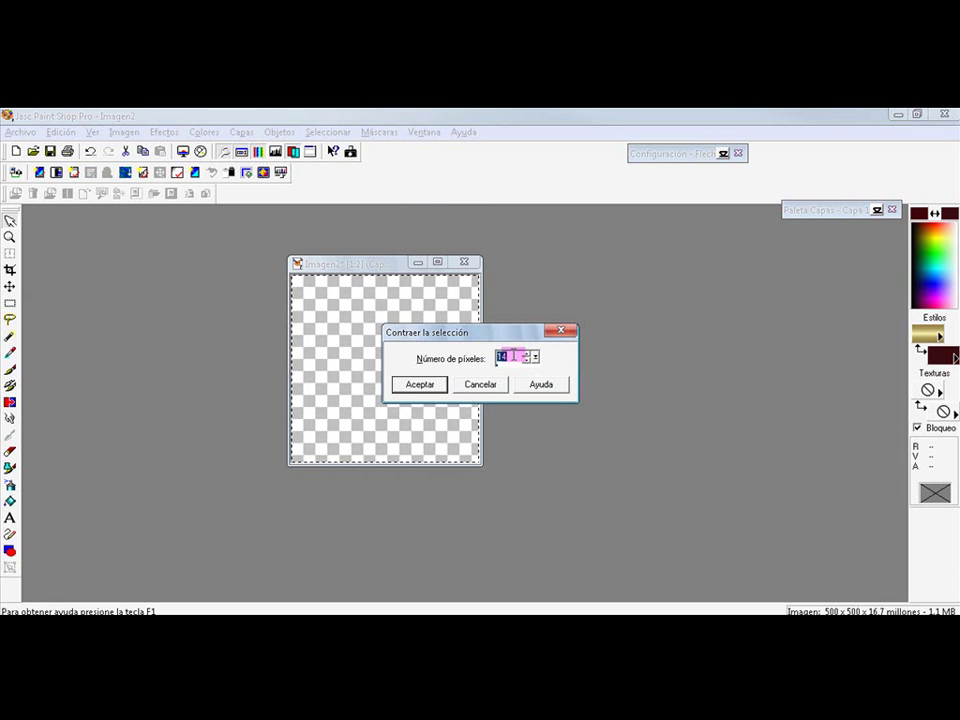
pyautogui.click(418, 387)
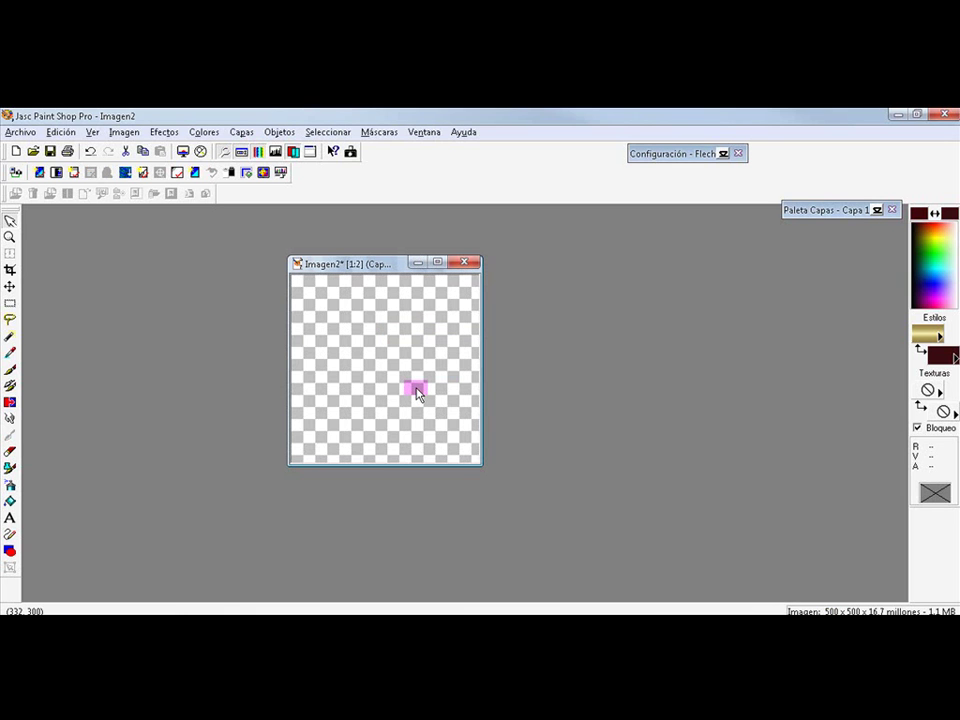
pyautogui.scroll(2, 418, 393)
pyautogui.scroll(-1, 418, 390)
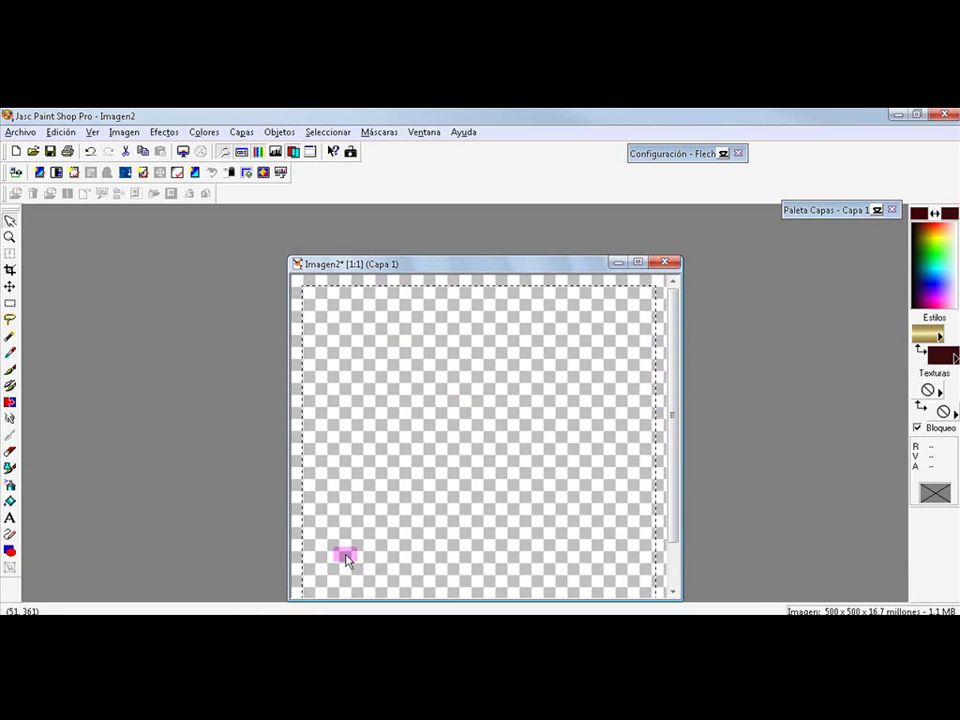
# - Invert the selection so it covers only the border strip around the canvas edge
pyautogui.click(345, 132)
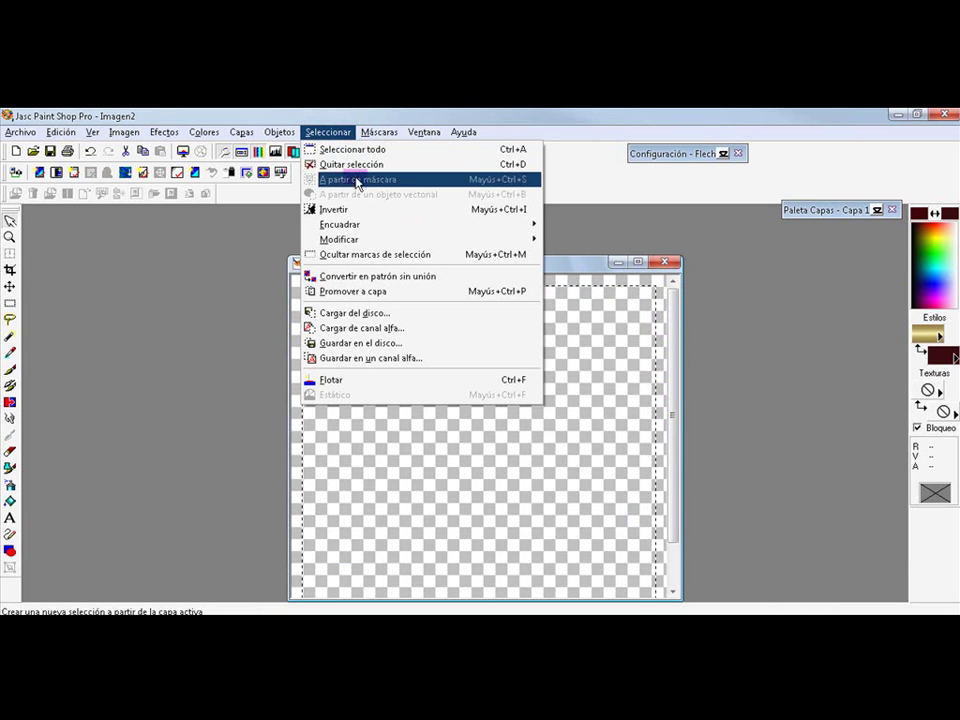
pyautogui.click(356, 210)
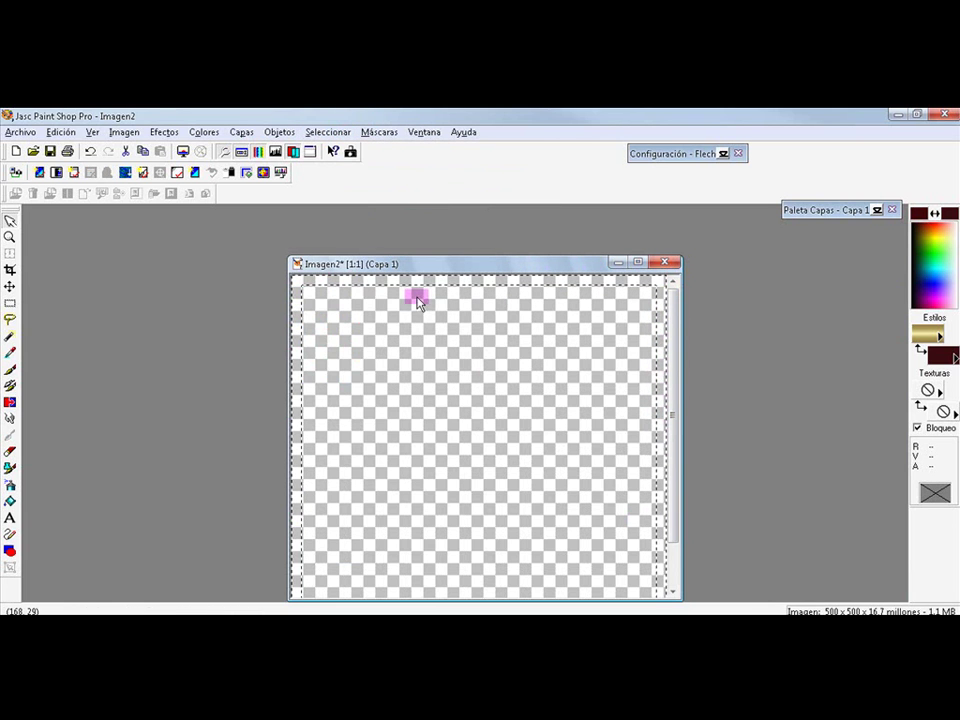
pyautogui.scroll(1, 363, 305)
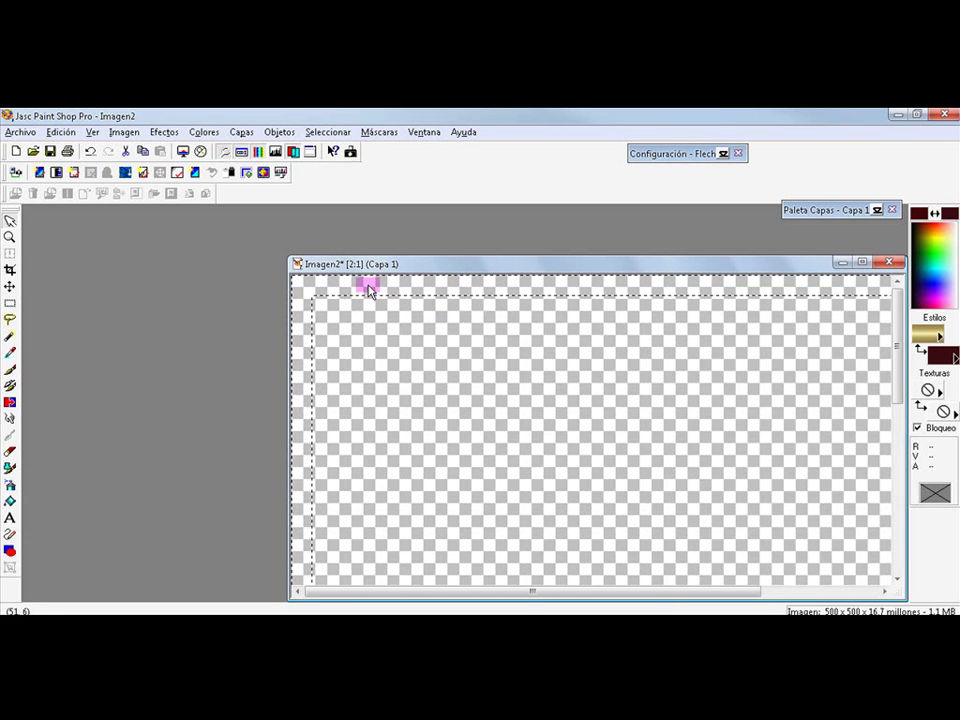
pyautogui.scroll(-1, 369, 285)
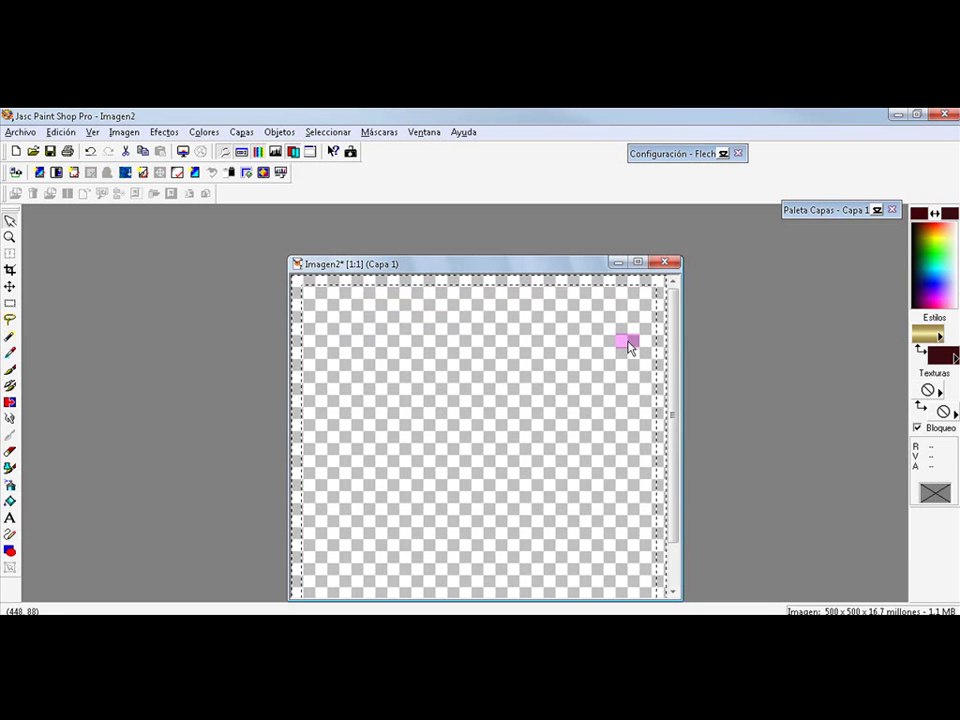
pyautogui.moveTo(498, 258); pyautogui.dragTo(480, 244)
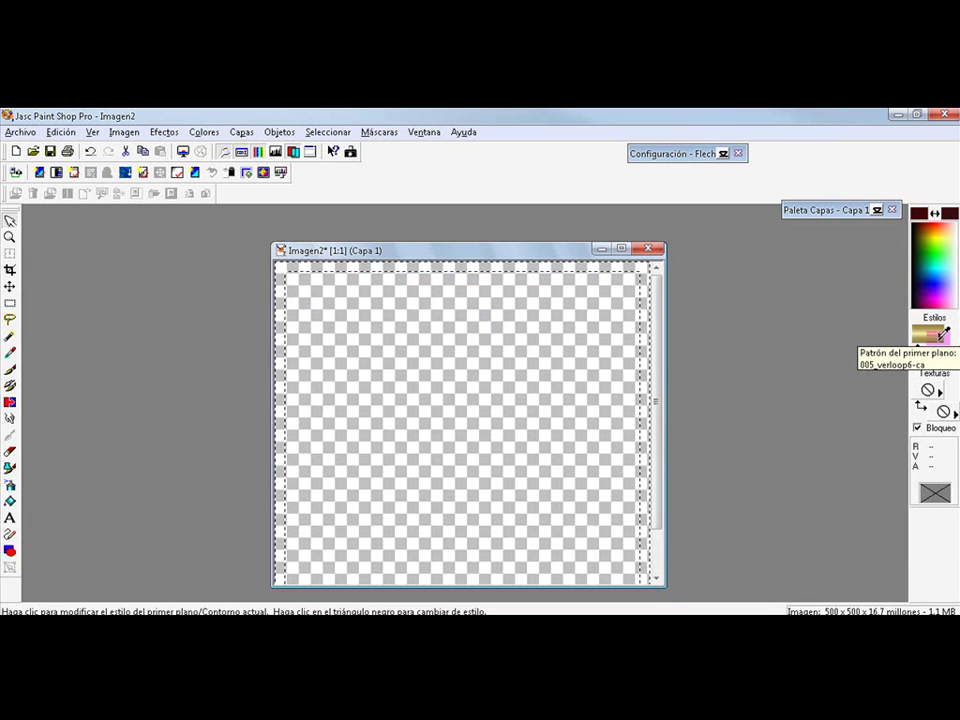
# - Set the foreground style to the gold pattern 005_verloop6-ca at 100% scale and angle 0
pyautogui.click(941, 337)
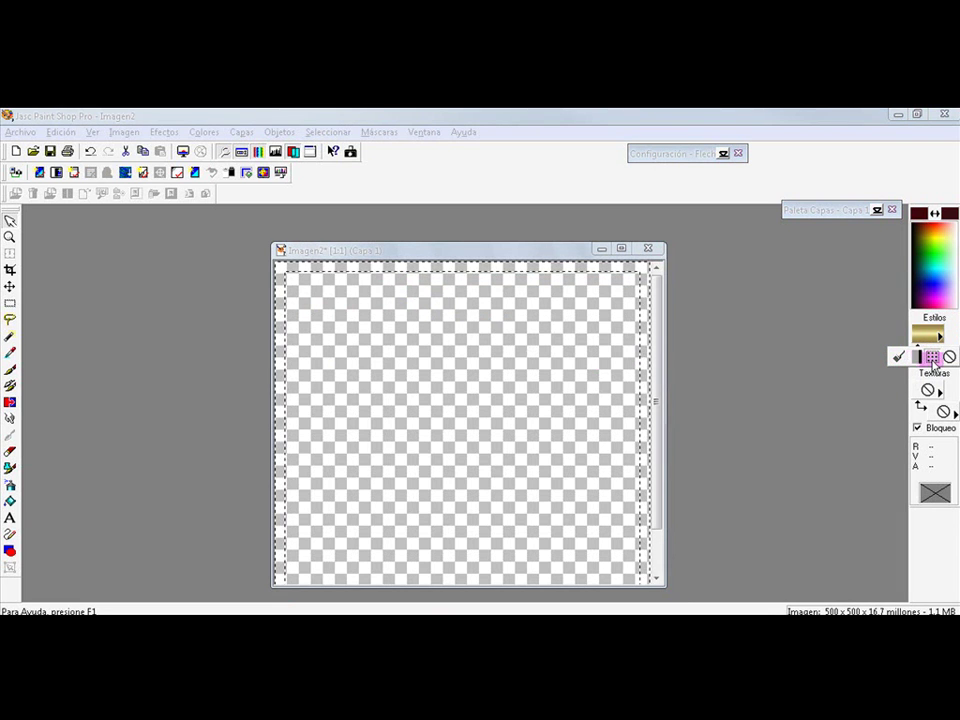
pyautogui.click(932, 358)
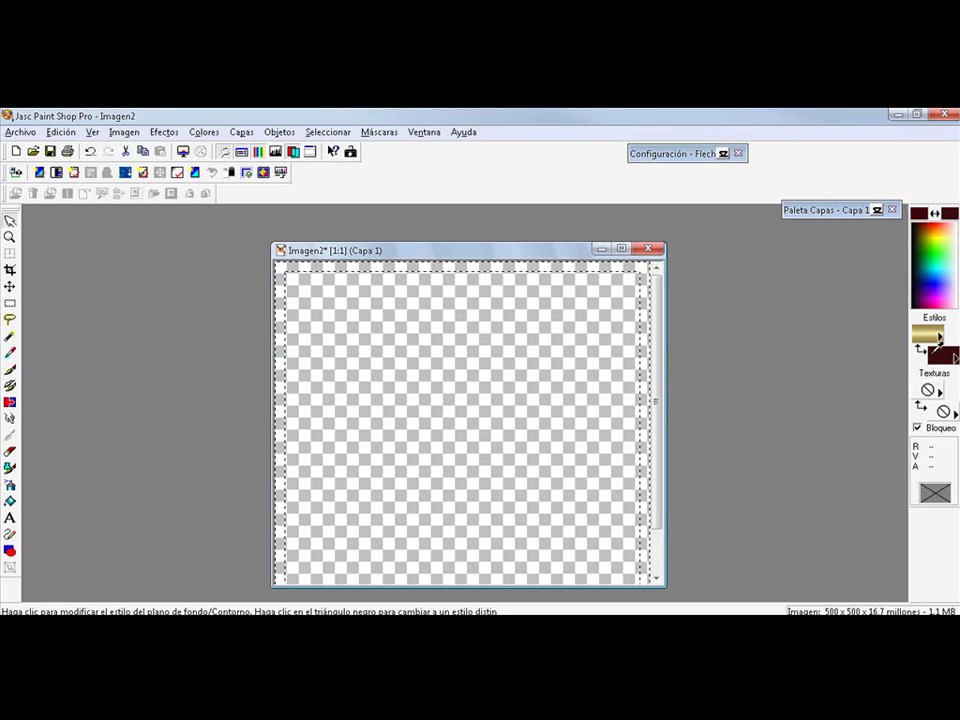
pyautogui.click(930, 336)
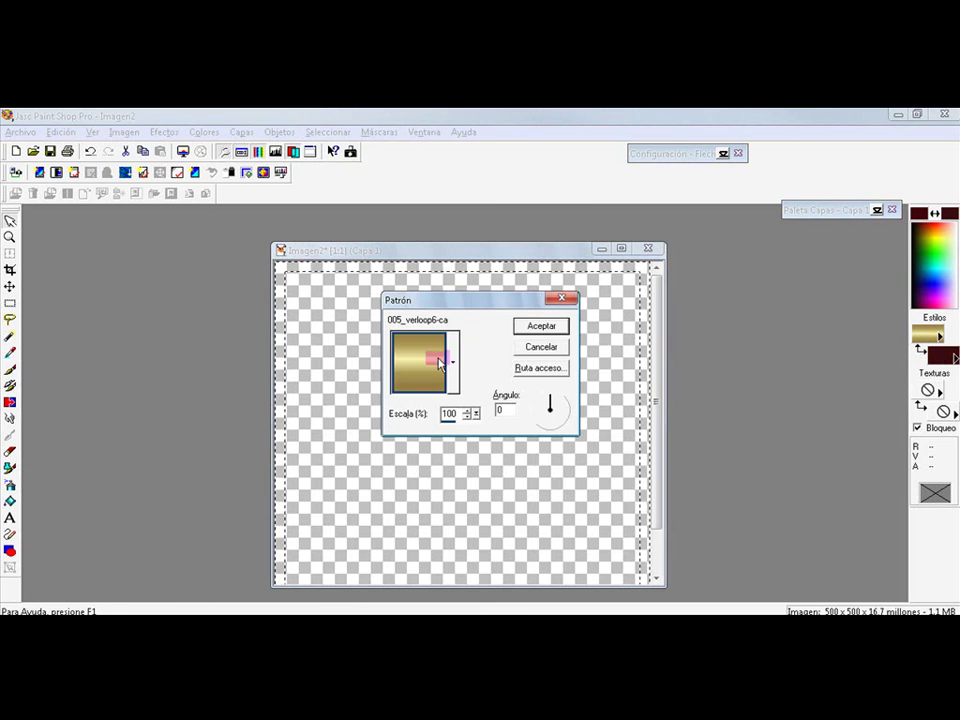
pyautogui.click(440, 364)
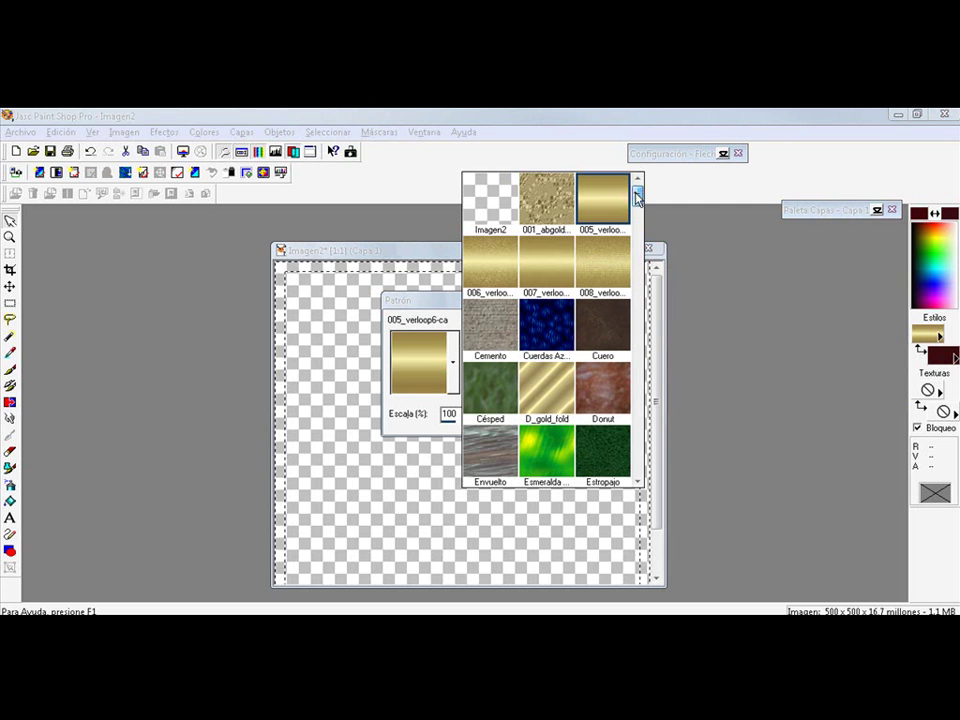
pyautogui.moveTo(636, 197)
pyautogui.mouseDown()
pyautogui.moveTo(640, 466)
pyautogui.moveTo(639, 285)
pyautogui.moveTo(651, 226)
pyautogui.moveTo(641, 202)
pyautogui.mouseUp()
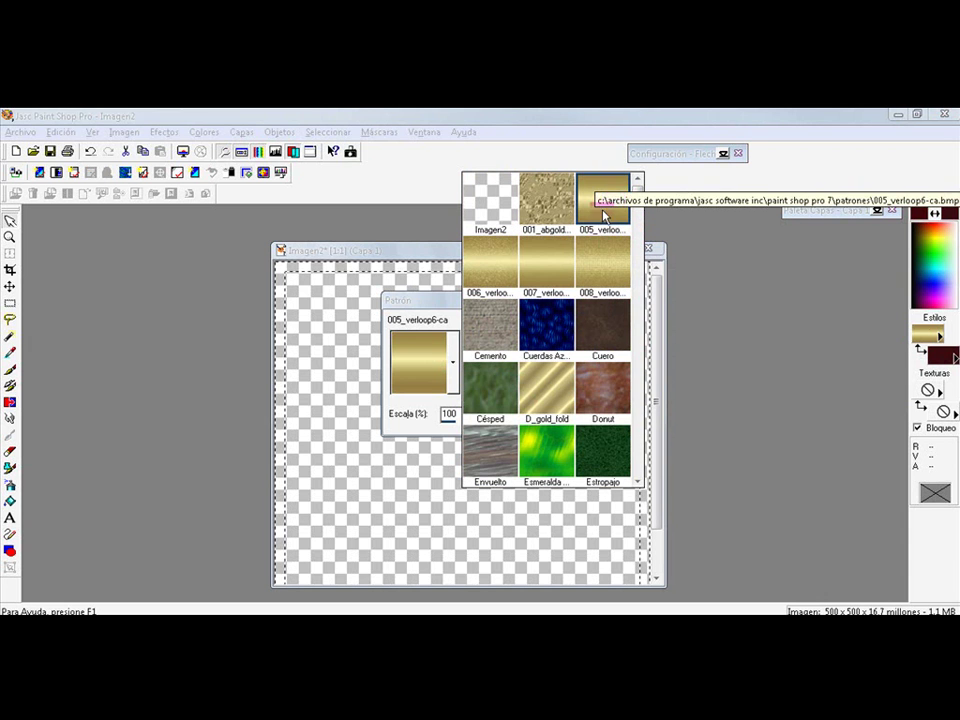
pyautogui.click(603, 208)
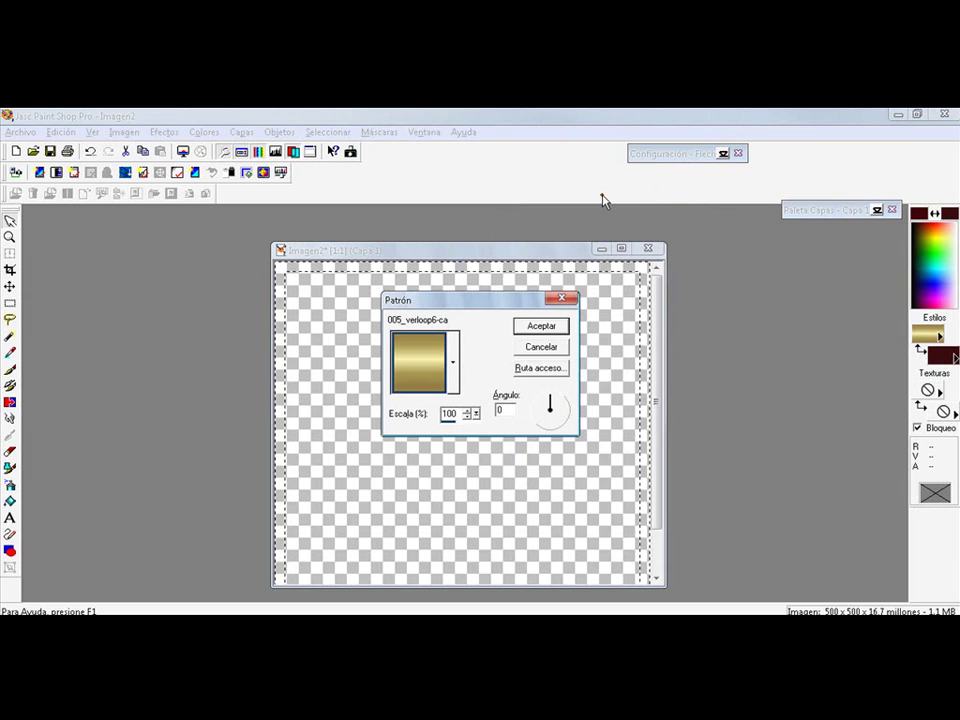
pyautogui.click(546, 331)
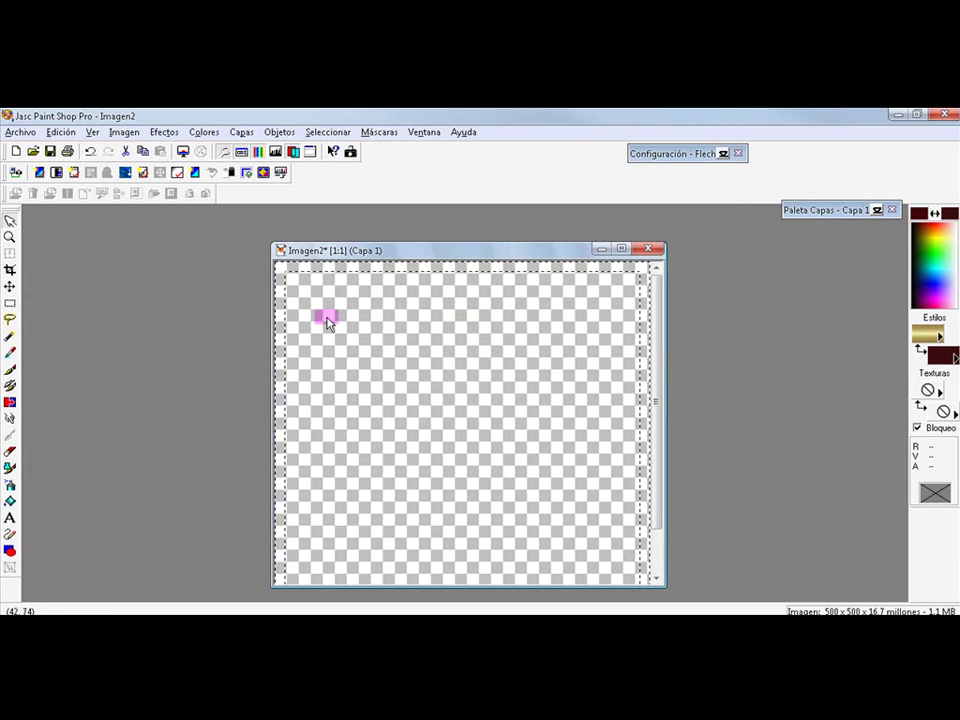
# - Fill the selected border strip with the gold foreground pattern using the Flood Fill tool
pyautogui.click(11, 503)
pyautogui.click(282, 336)
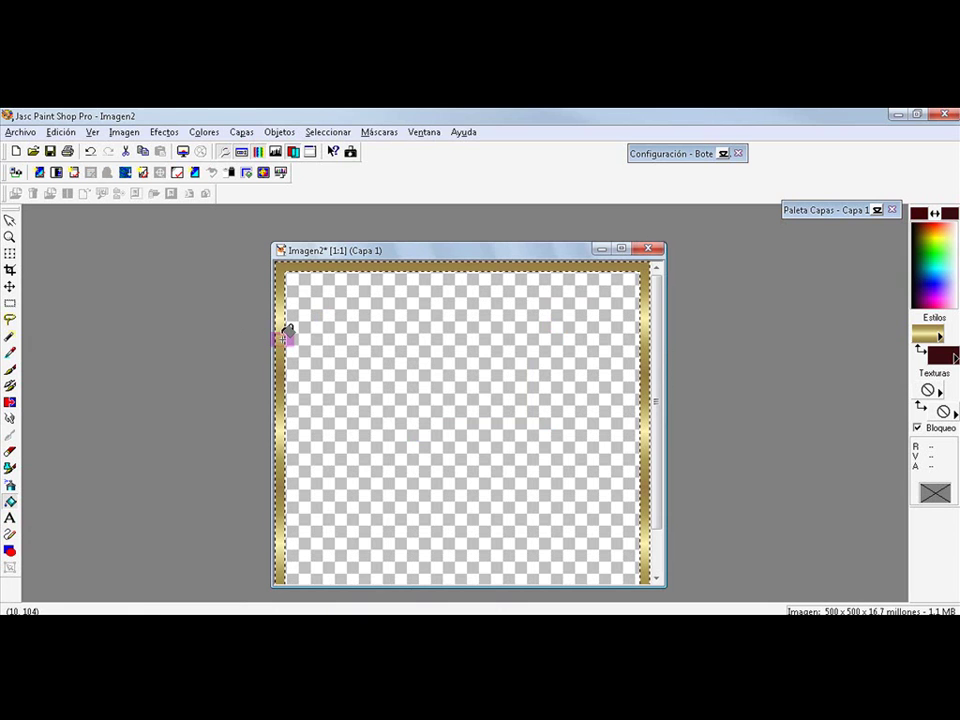
pyautogui.scroll(-1, 424, 368)
pyautogui.scroll(2, 424, 368)
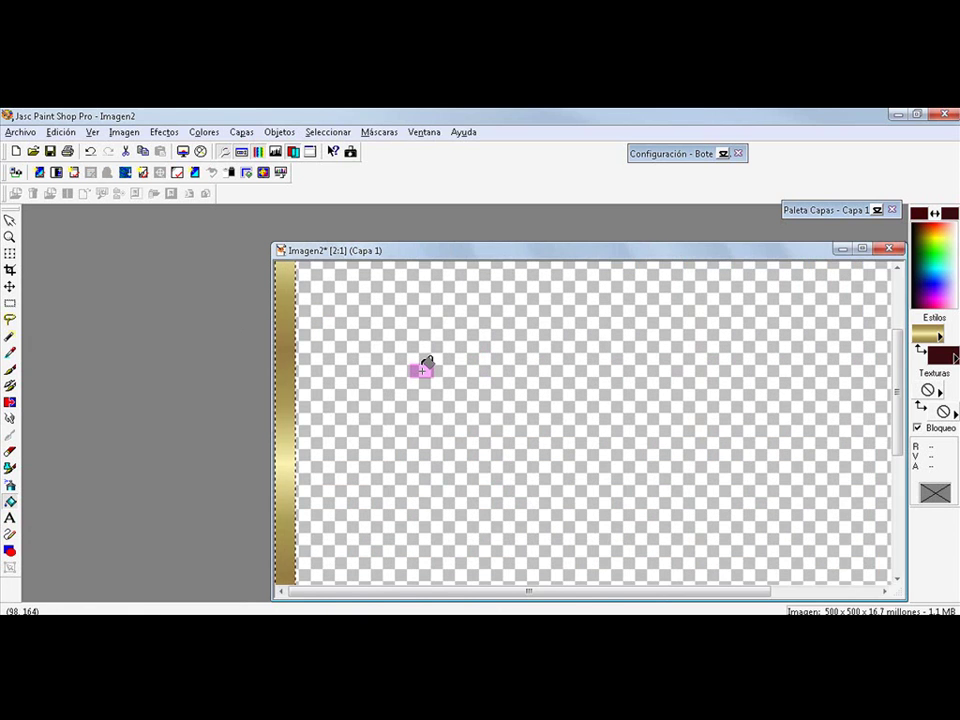
pyautogui.scroll(-1, 422, 370)
pyautogui.scroll(-1, 422, 370)
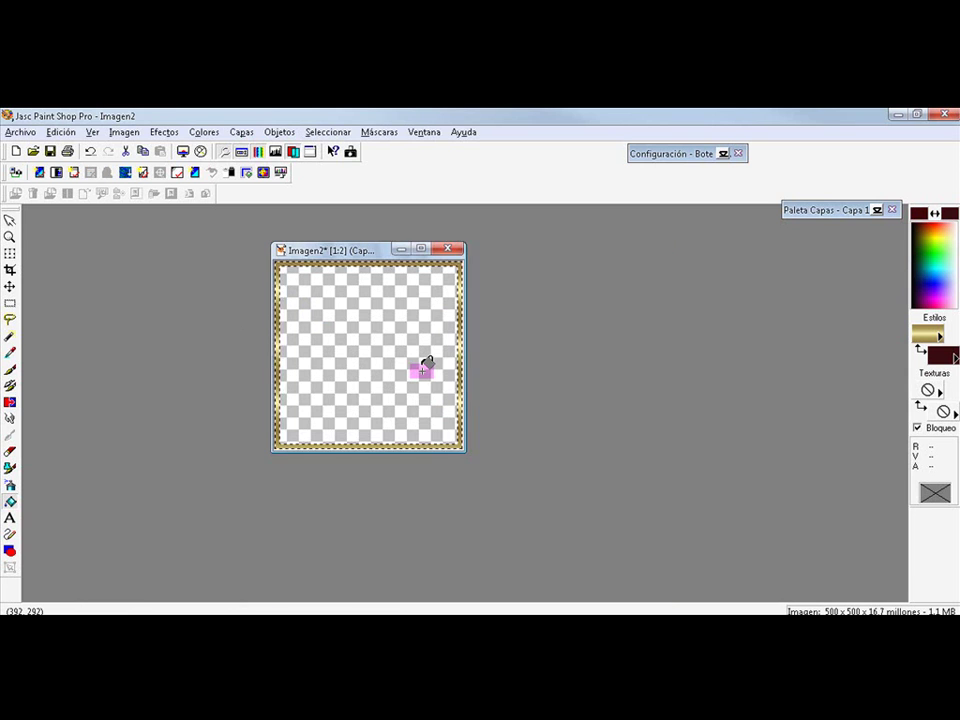
pyautogui.scroll(1, 424, 368)
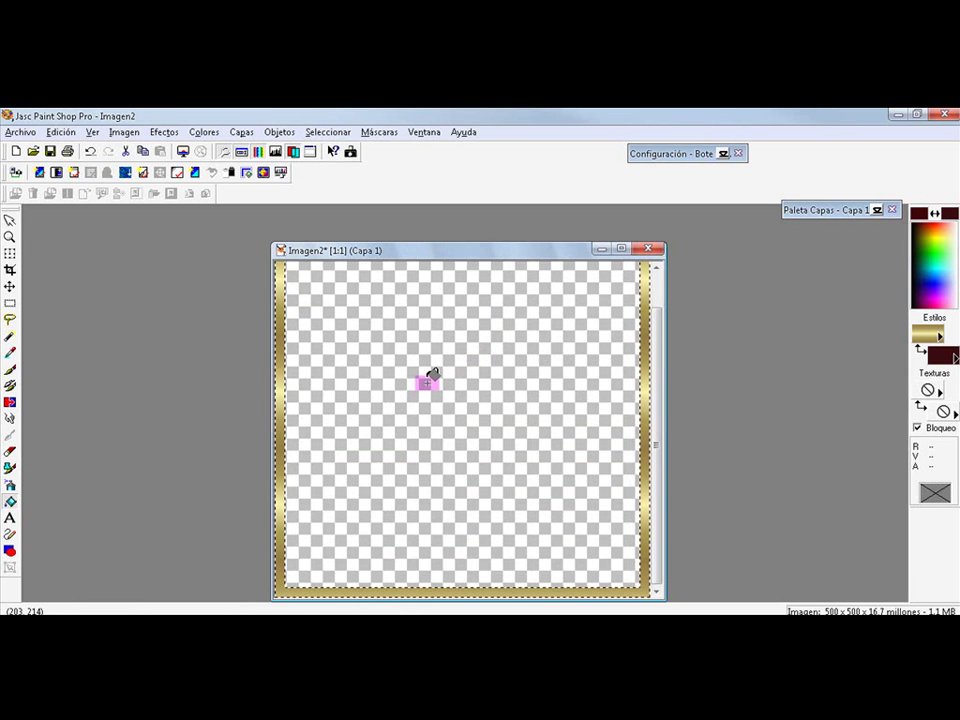
# - Apply an inner bevel to the gold border: width 9, blur 23, depth 7, ambient -30, brightness 25, angle 197, intensity 44, height 53
pyautogui.click(164, 133)
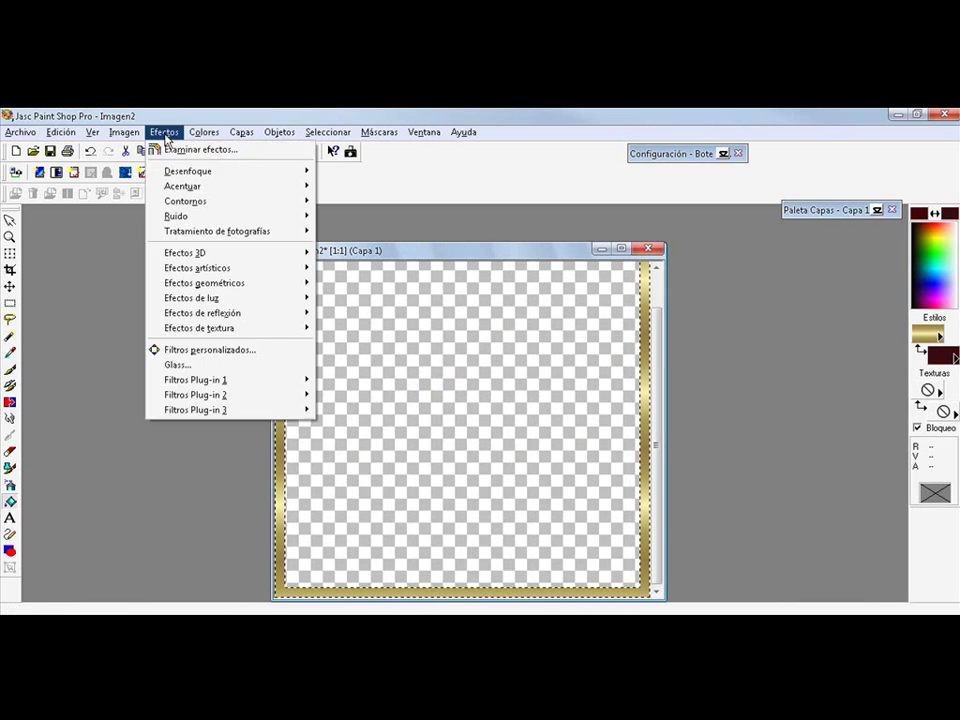
pyautogui.moveTo(220, 254)
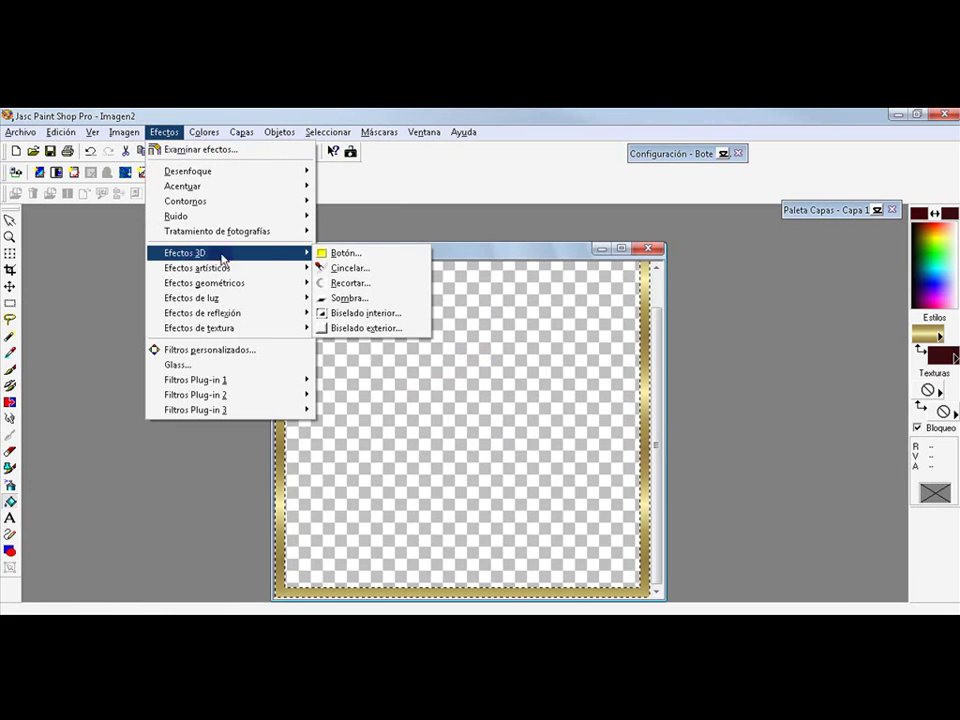
pyautogui.click(395, 316)
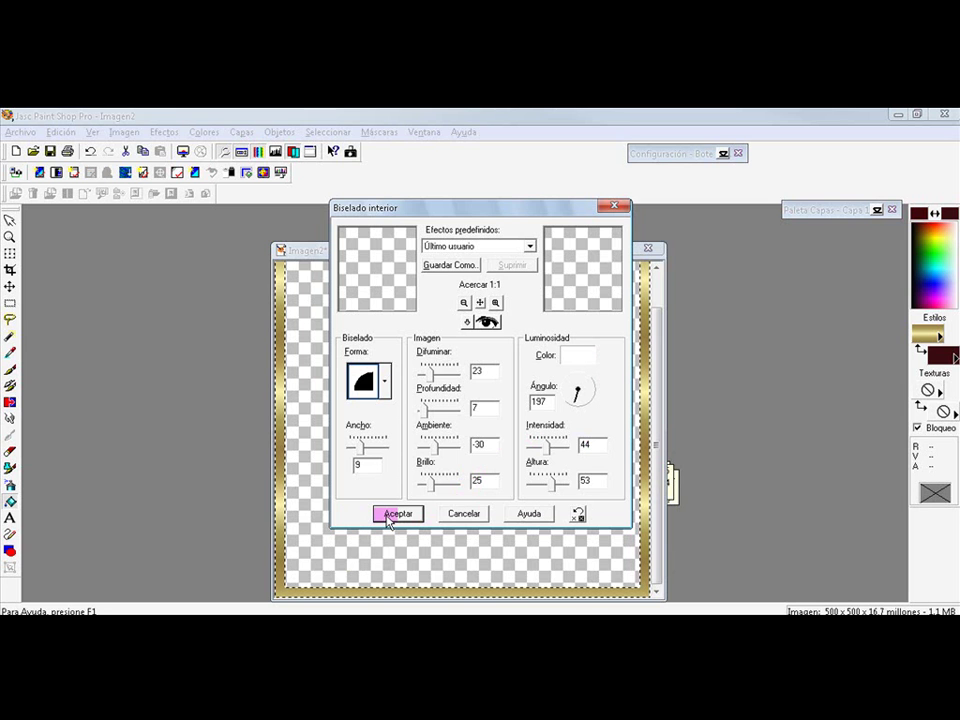
pyautogui.click(397, 513)
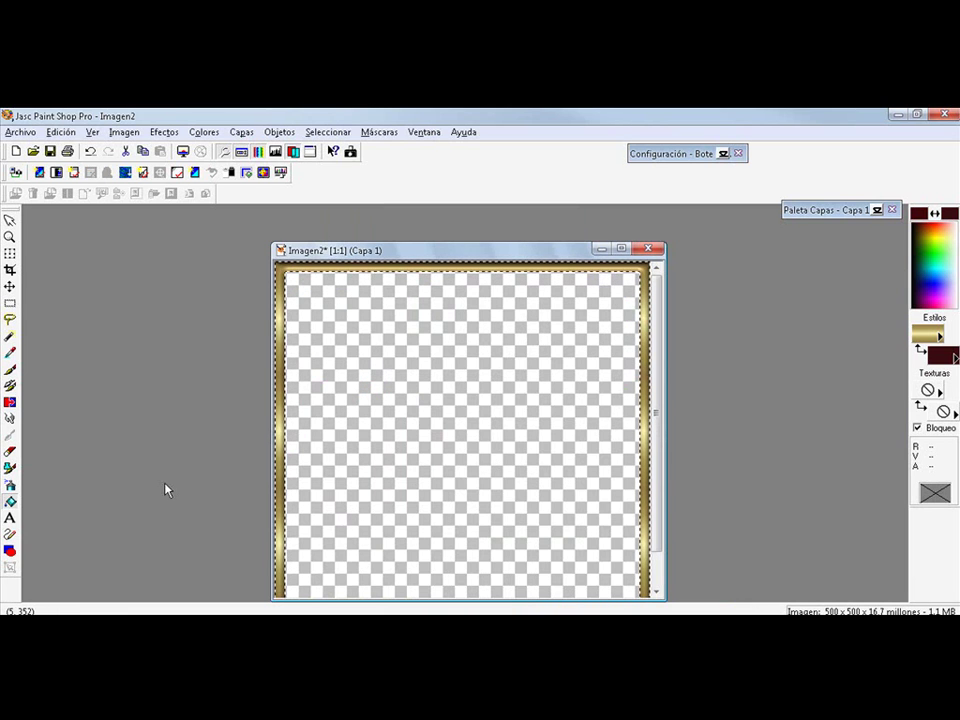
pyautogui.scroll(-1, 296, 422)
pyautogui.scroll(1, 296, 422)
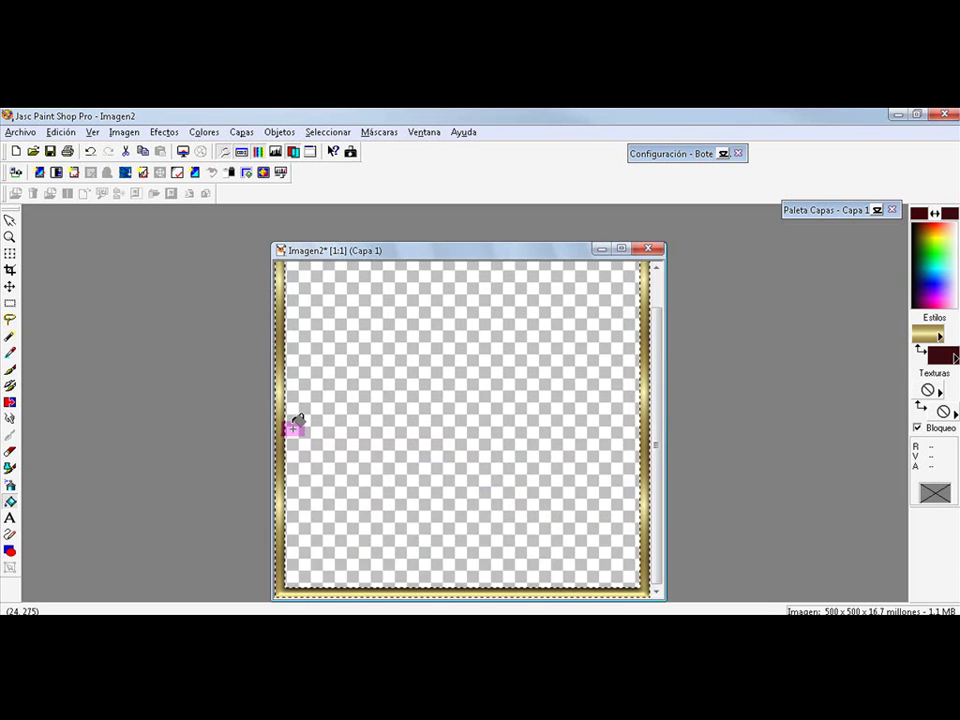
pyautogui.scroll(-1, 296, 422)
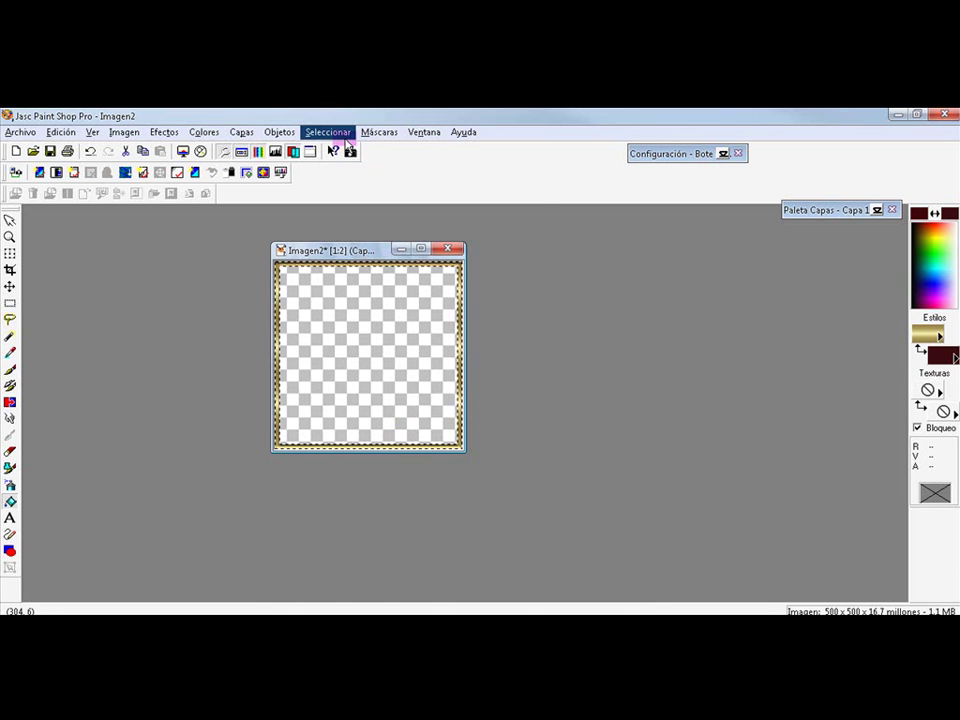
# - Remove the selection from around the gold border
pyautogui.click(346, 137)
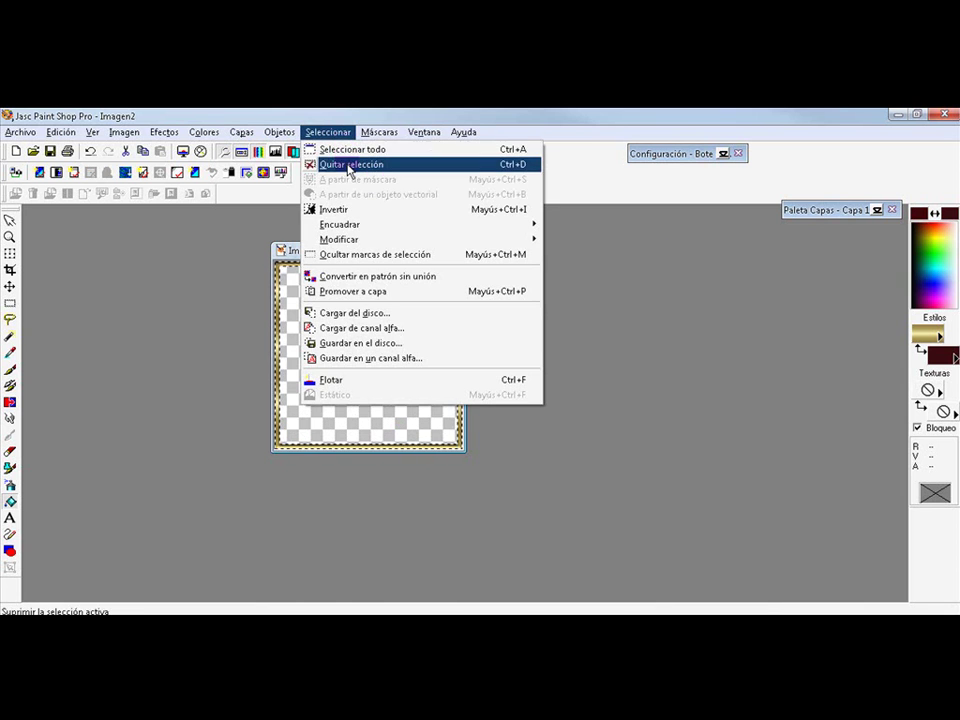
pyautogui.click(340, 163)
pyautogui.scroll(1, 336, 279)
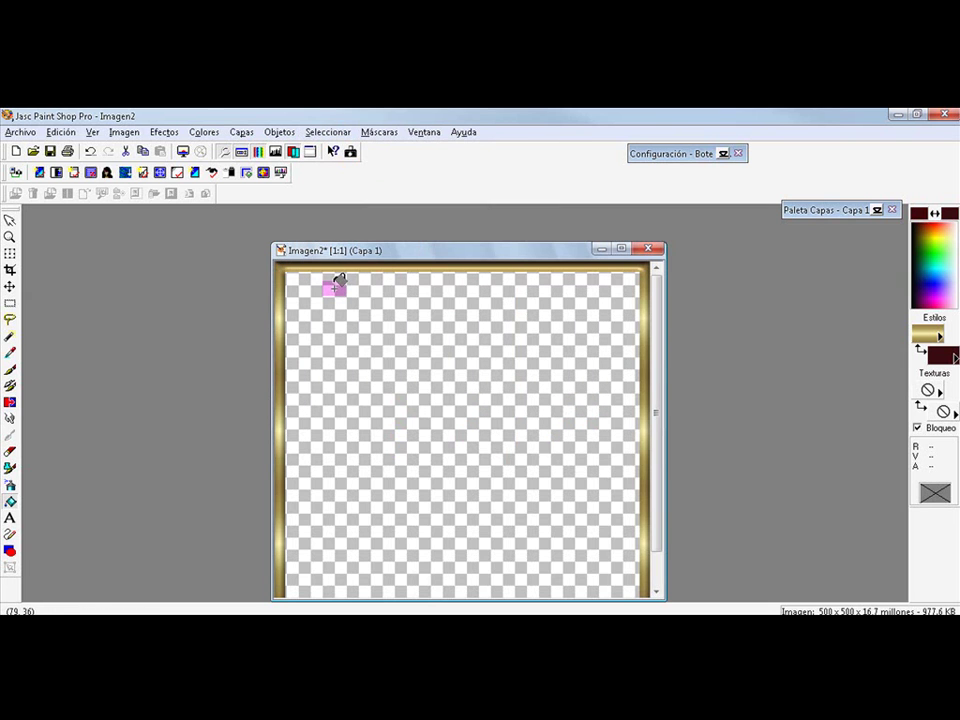
# - Save the frame image as "cuadro dorado" in Paint Shop Pro format in the ARCHIVOS PSP folder
pyautogui.click(20, 133)
pyautogui.click(52, 246)
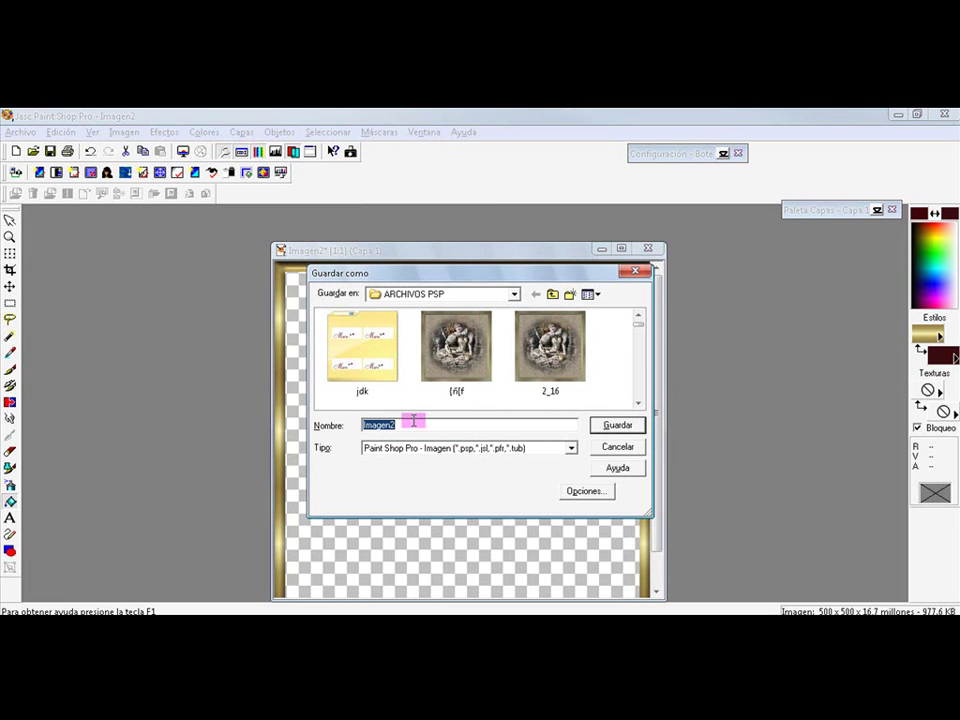
pyautogui.write('cu')
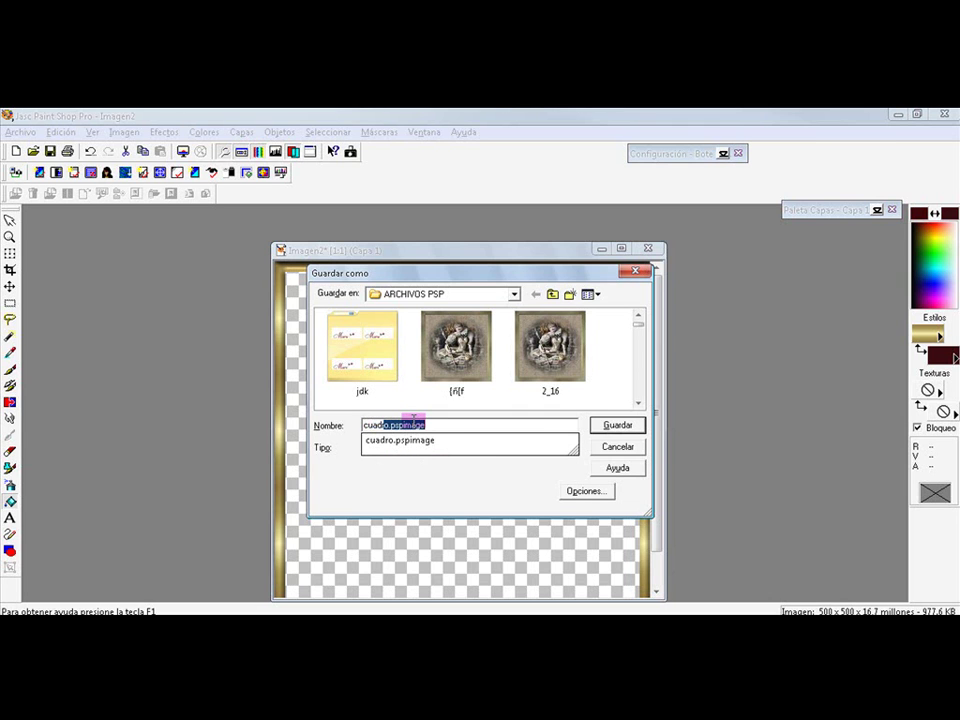
pyautogui.write('adr')
pyautogui.press('BackSpace')
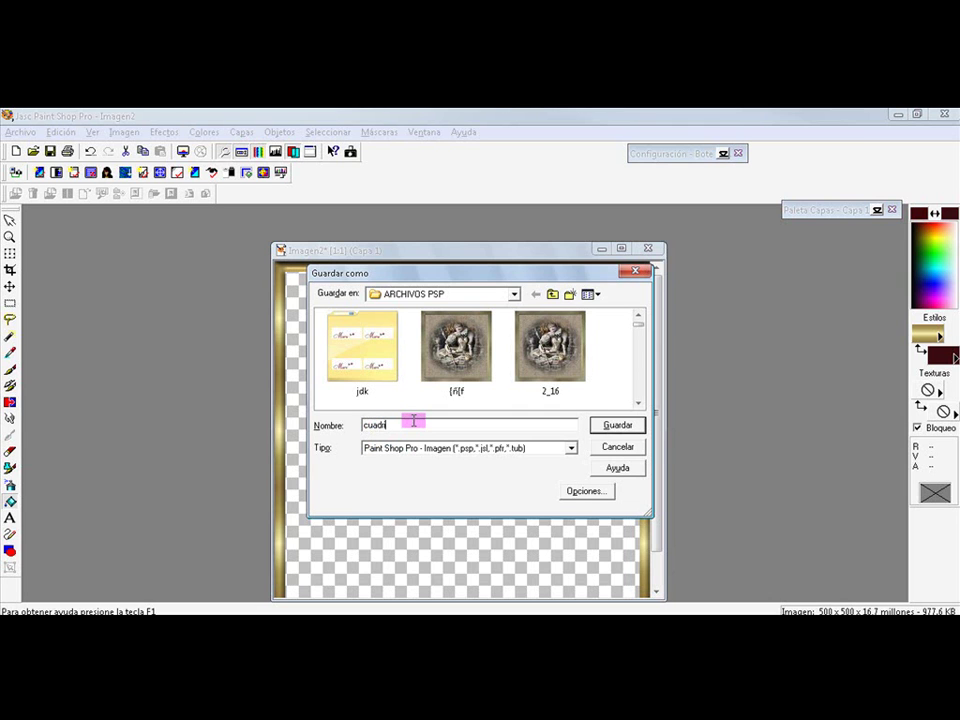
pyautogui.write('o.')
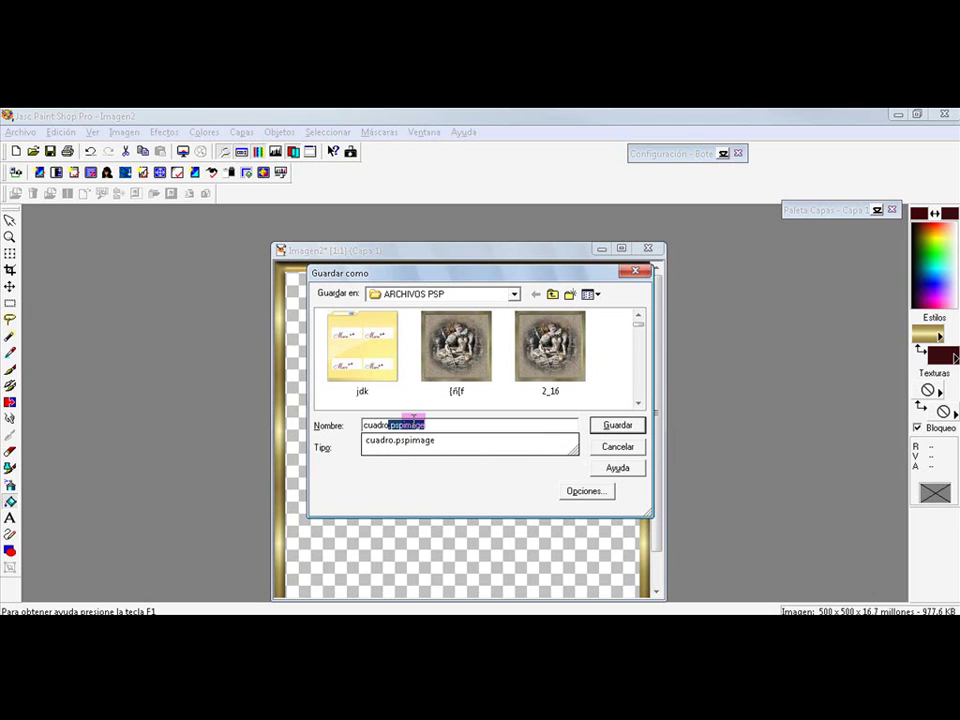
pyautogui.press('BackSpace')
pyautogui.press('BackSpace')
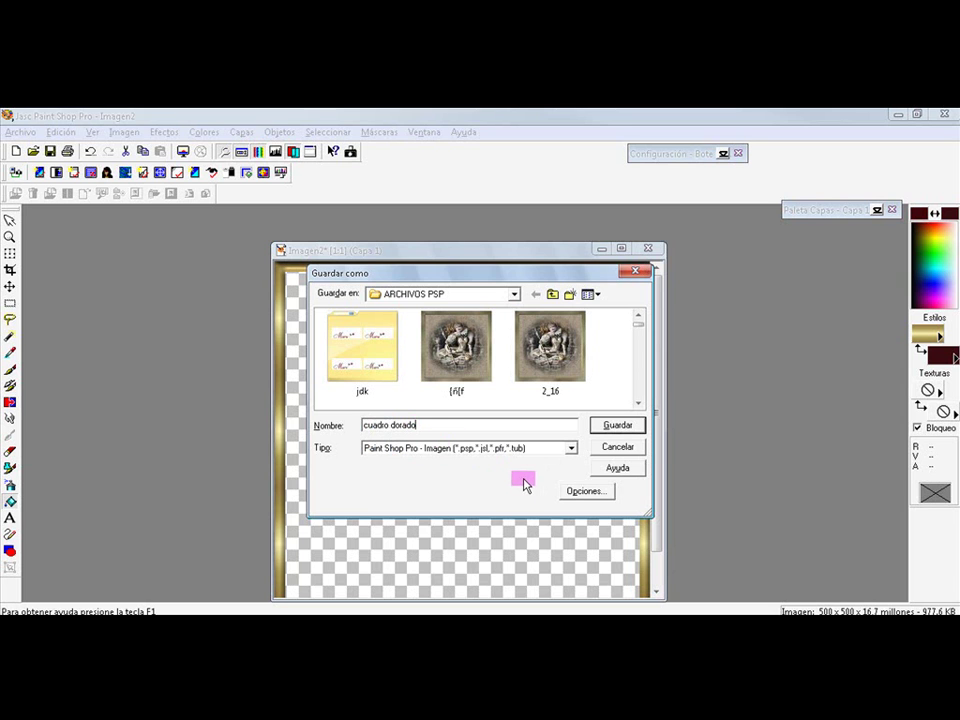
pyautogui.click(617, 425)
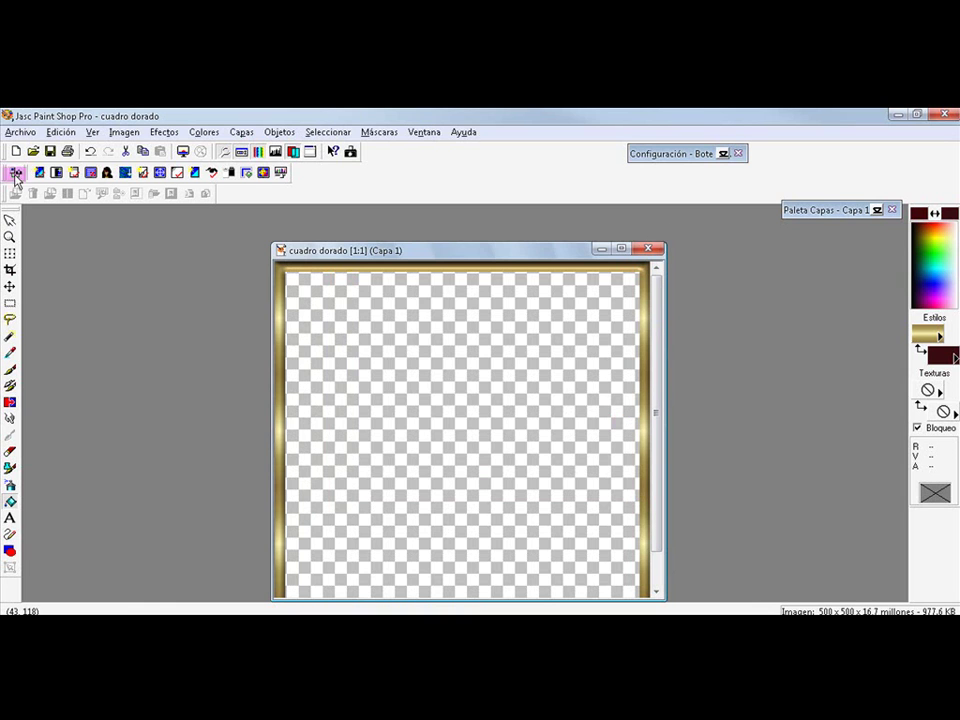
# - Browse the ARCHIVOS PSP folder and rename the saved gold frame file to cuadro dorado.pfr
pyautogui.click(26, 134)
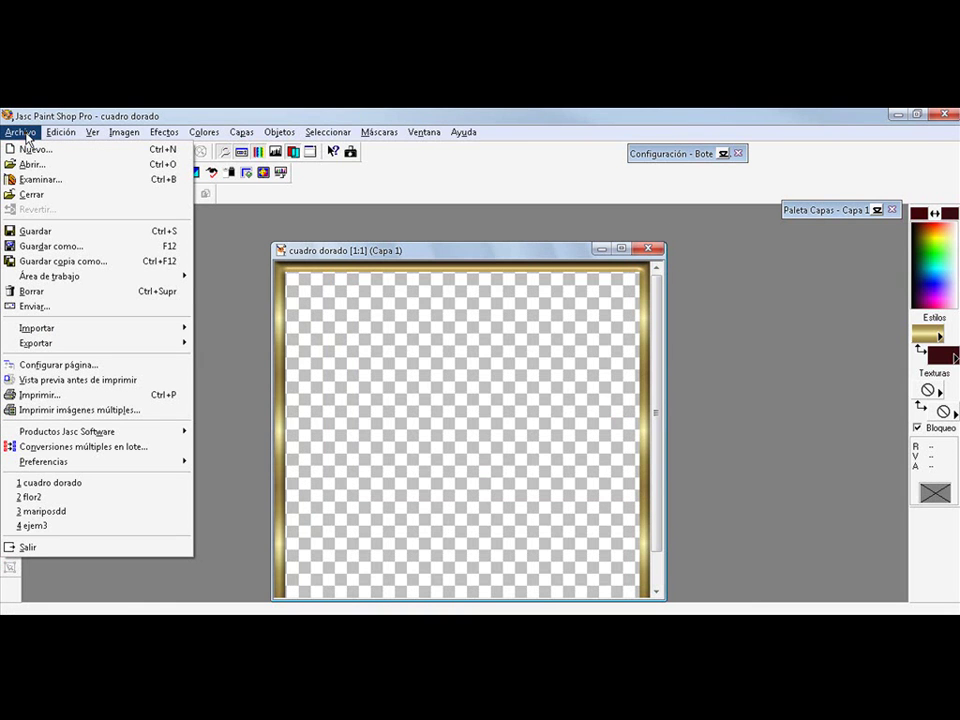
pyautogui.click(89, 180)
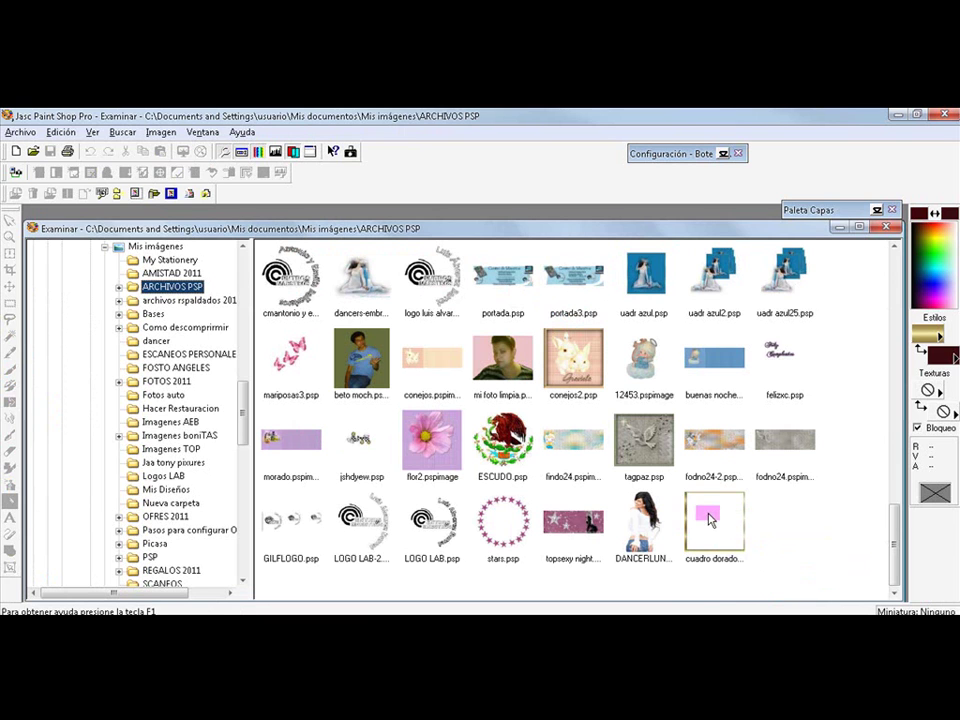
pyautogui.moveTo(770, 518); pyautogui.dragTo(190, 290)
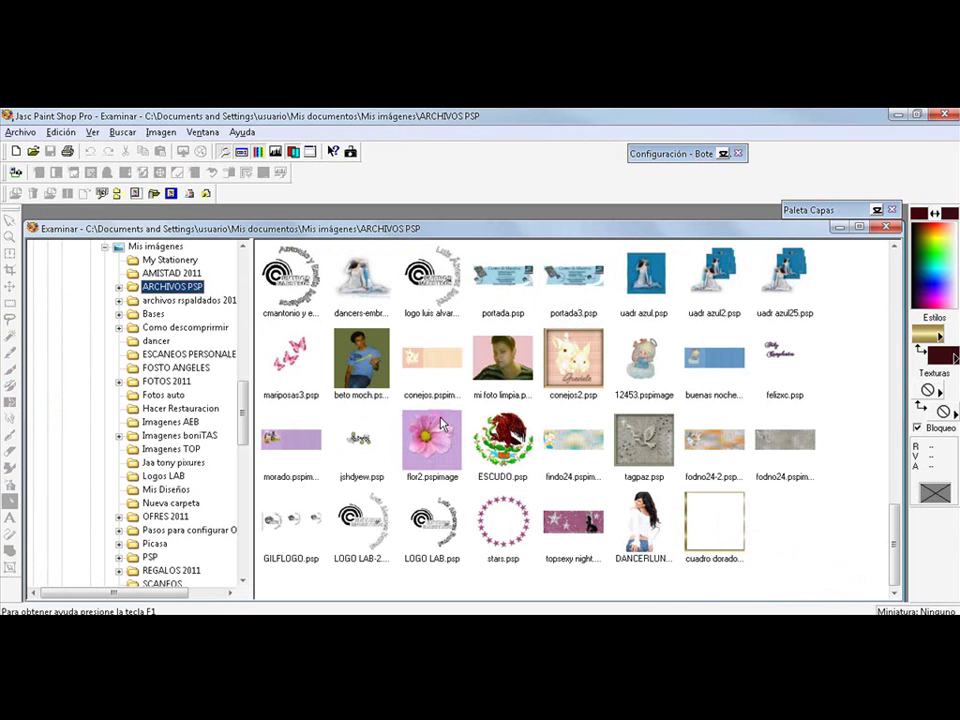
pyautogui.rightClick(715, 515)
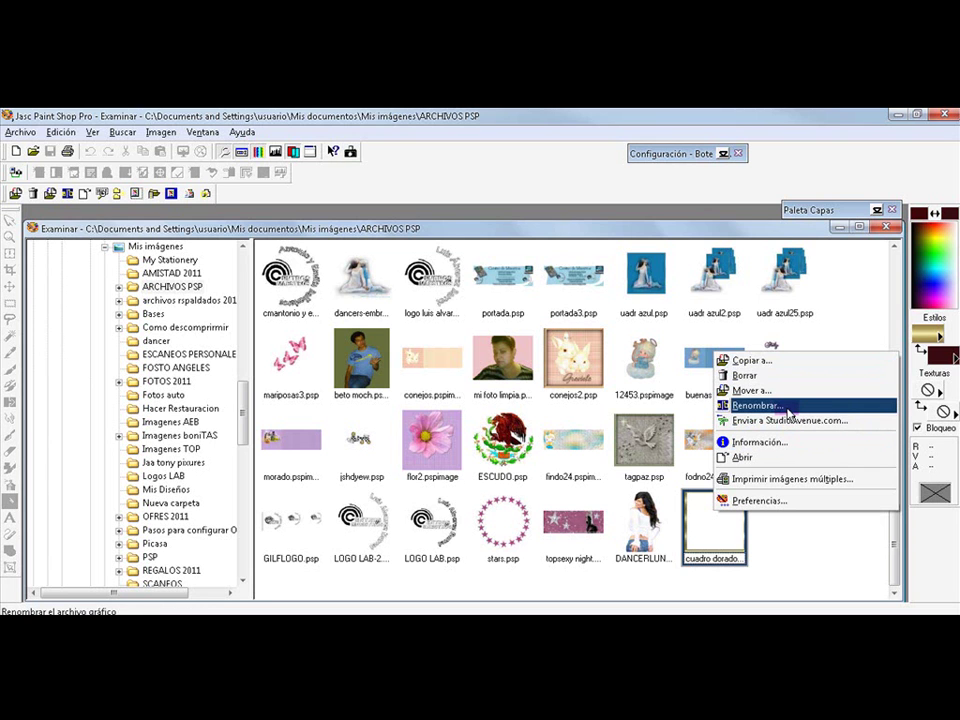
pyautogui.click(757, 406)
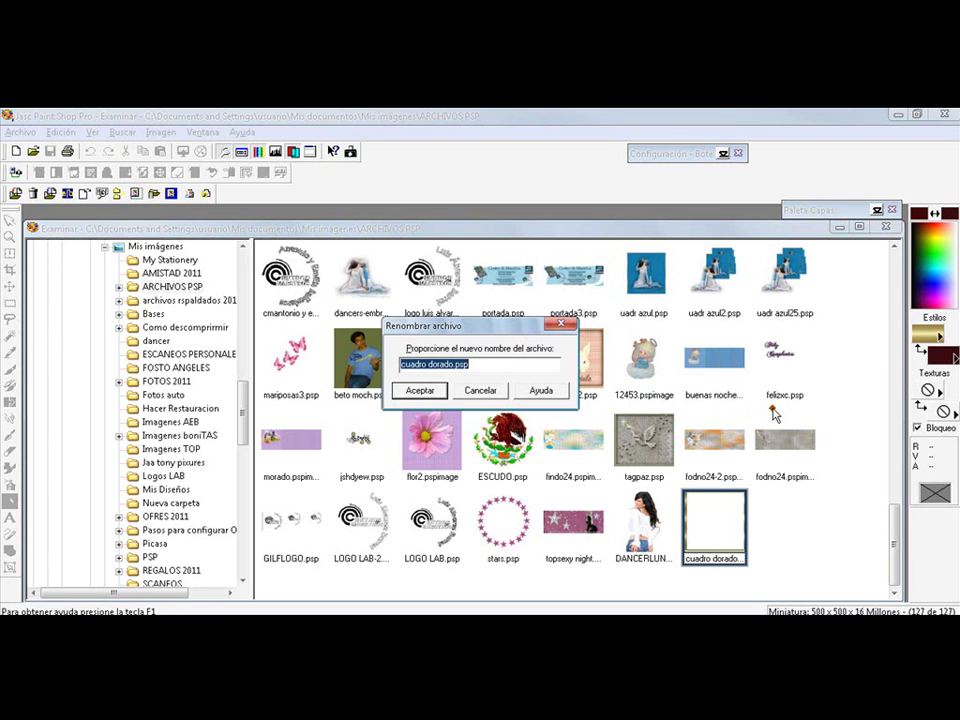
pyautogui.click(500, 364)
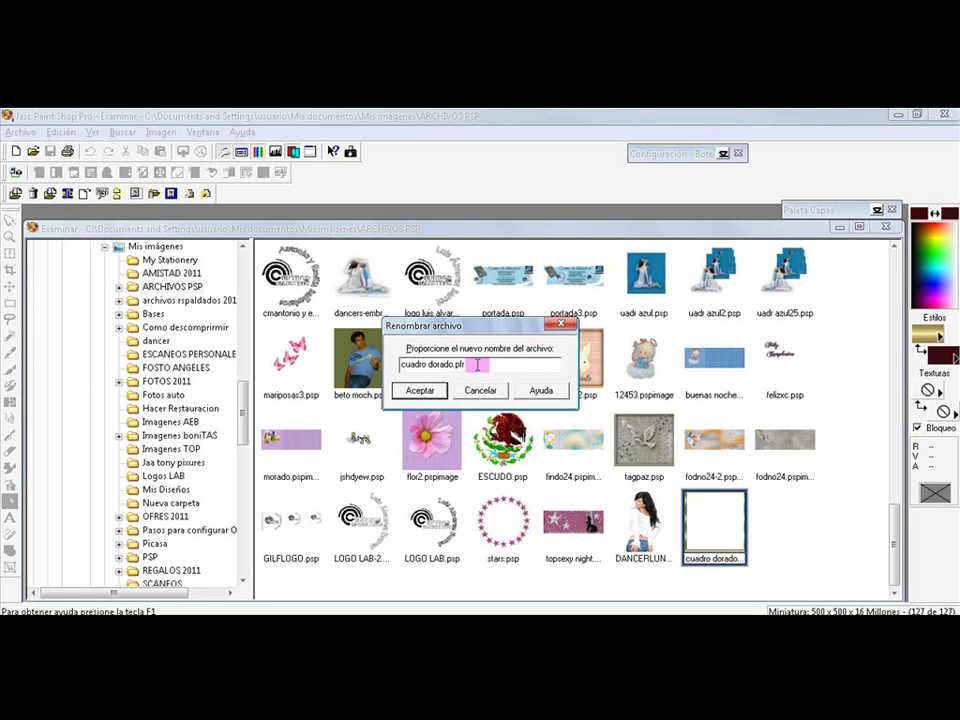
pyautogui.click(421, 391)
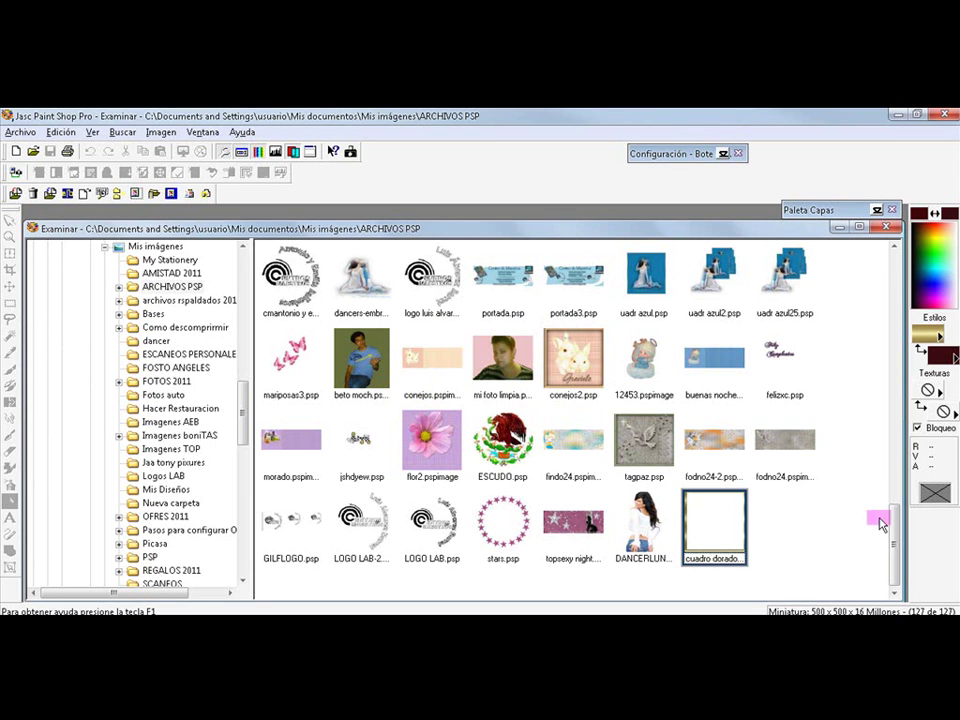
# - Move cuadro dorado.pfr to the Marcos folder inside Jasc Software Inc\Paint Shop Pro 7, replacing the existing file of that name
pyautogui.moveTo(722, 525)
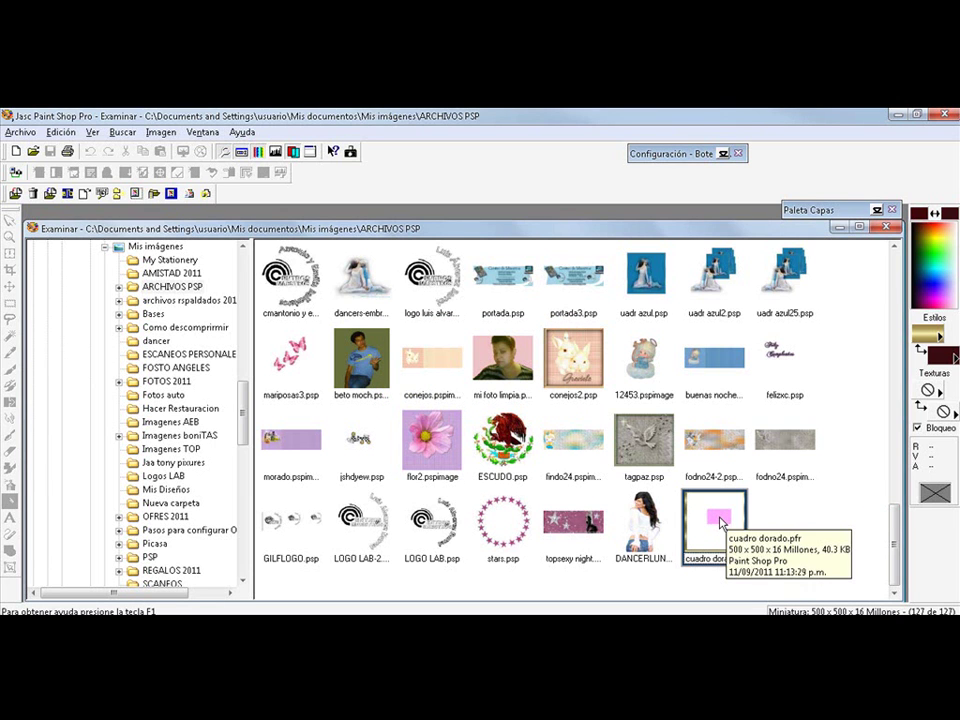
pyautogui.rightClick(720, 523)
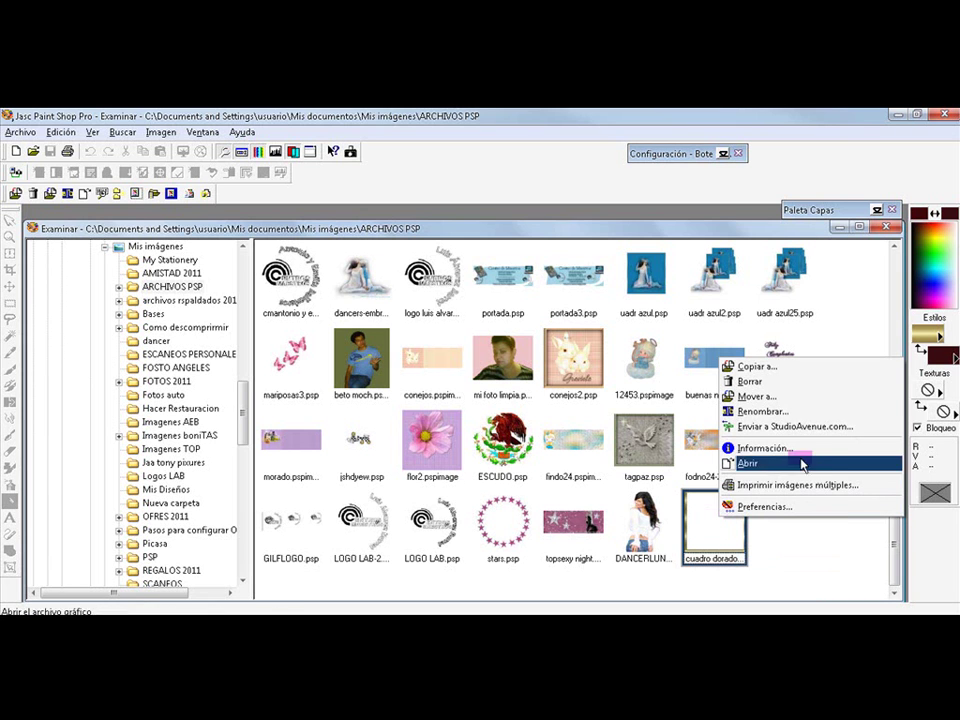
pyautogui.click(822, 396)
pyautogui.moveTo(602, 364); pyautogui.dragTo(601, 335)
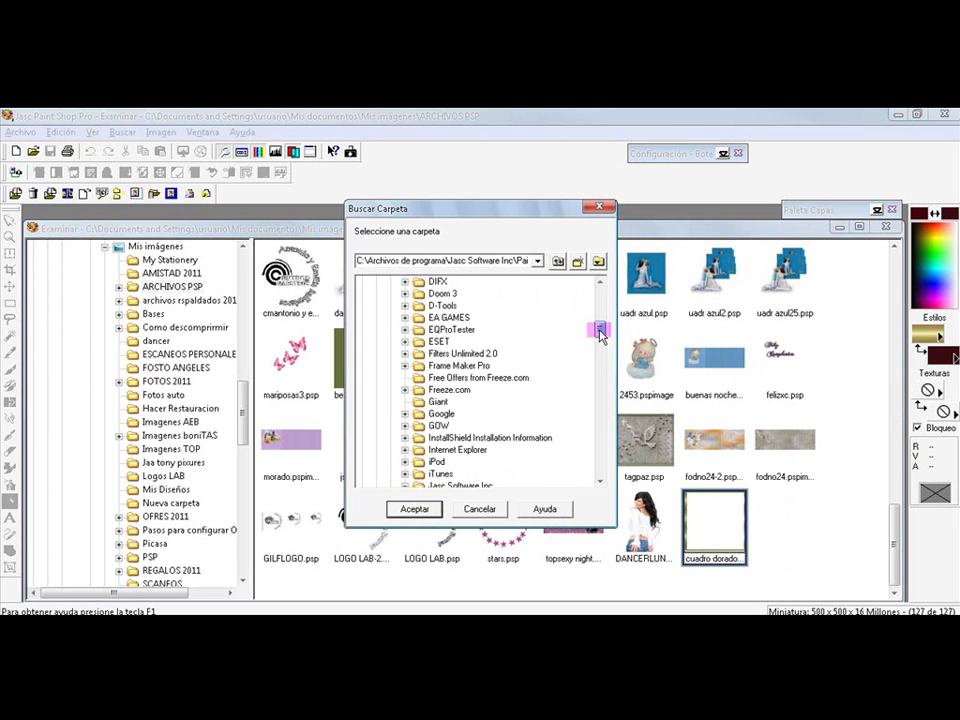
pyautogui.moveTo(601, 335); pyautogui.dragTo(600, 297)
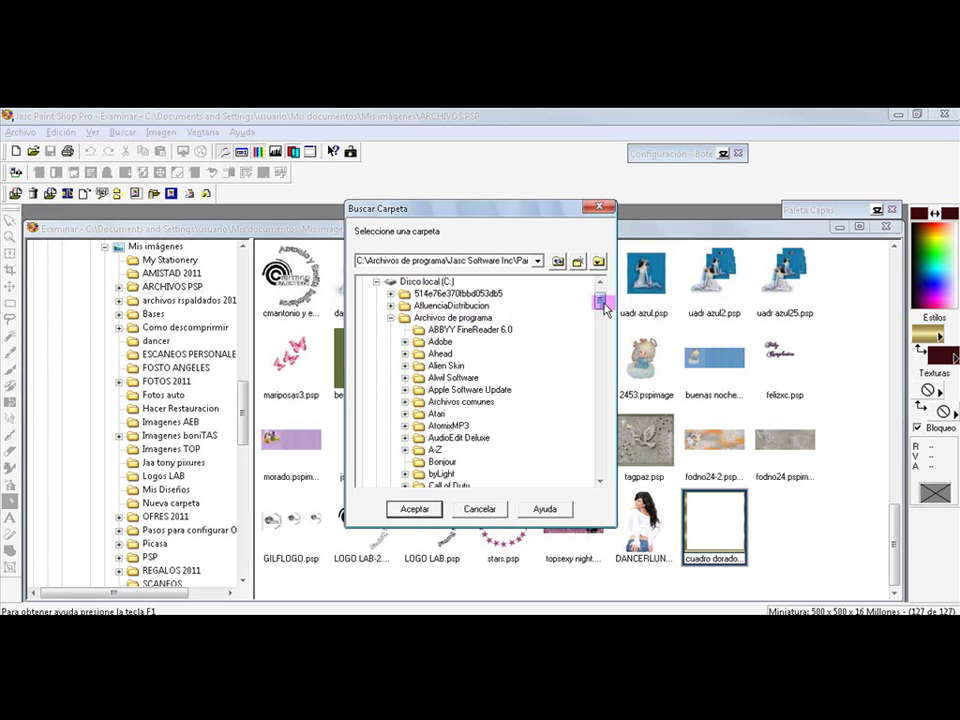
pyautogui.moveTo(601, 306); pyautogui.dragTo(603, 345)
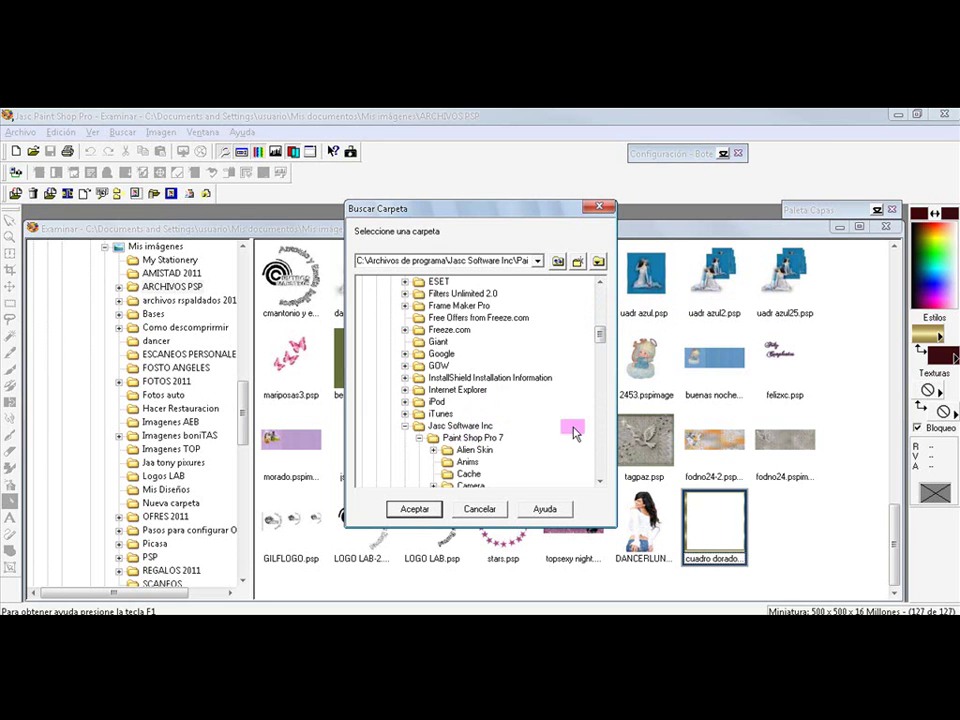
pyautogui.moveTo(600, 340); pyautogui.dragTo(603, 344)
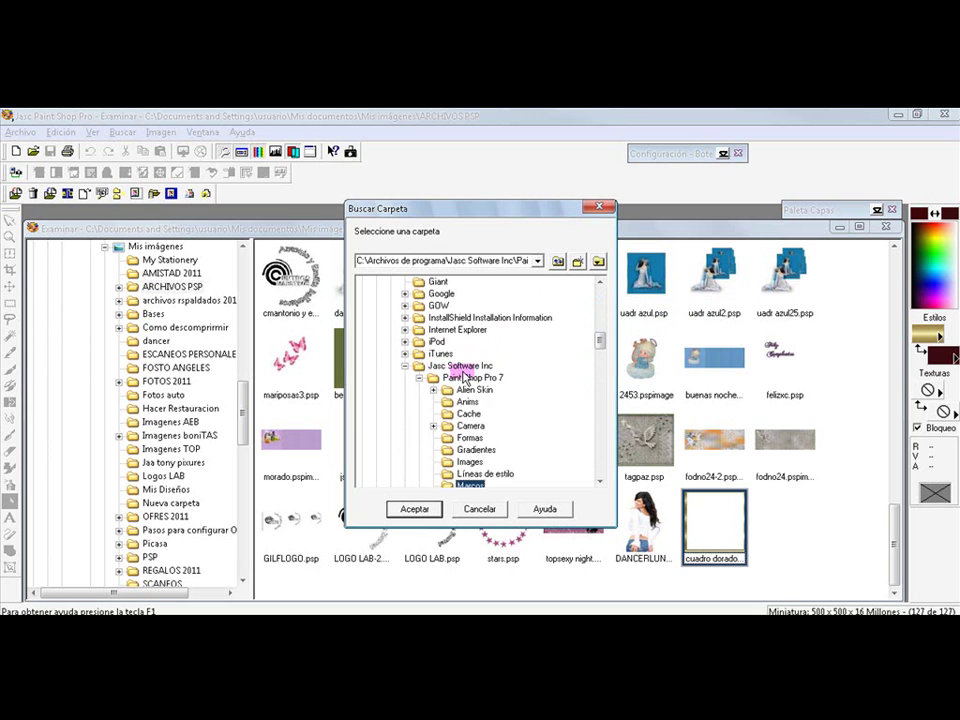
pyautogui.moveTo(607, 345); pyautogui.dragTo(607, 355)
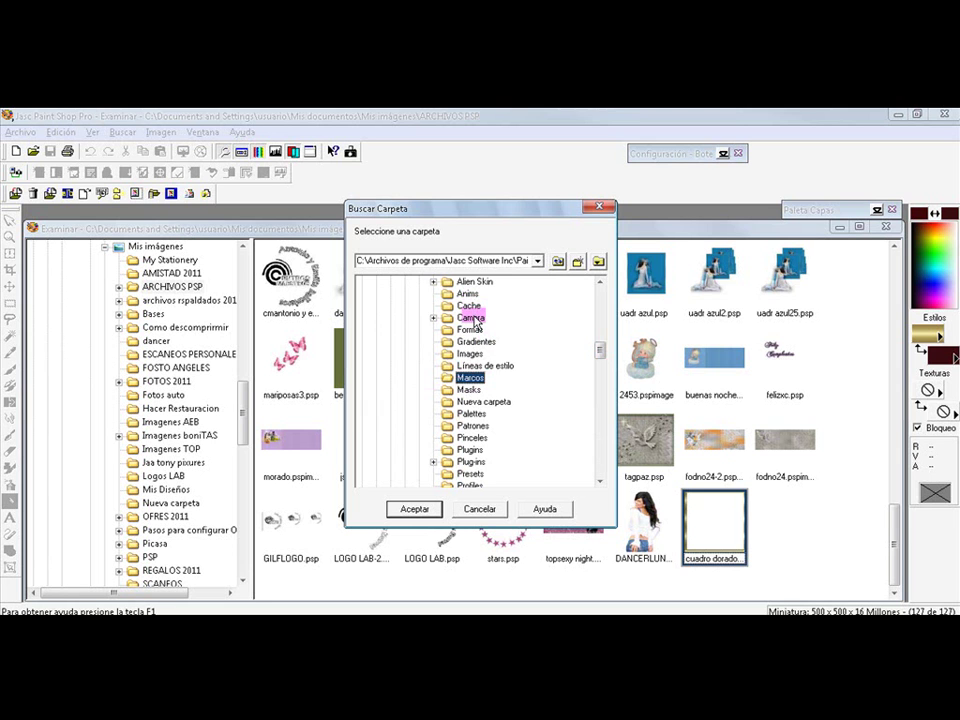
pyautogui.moveTo(602, 353)
pyautogui.mouseDown()
pyautogui.moveTo(604, 363)
pyautogui.moveTo(602, 351)
pyautogui.mouseUp()
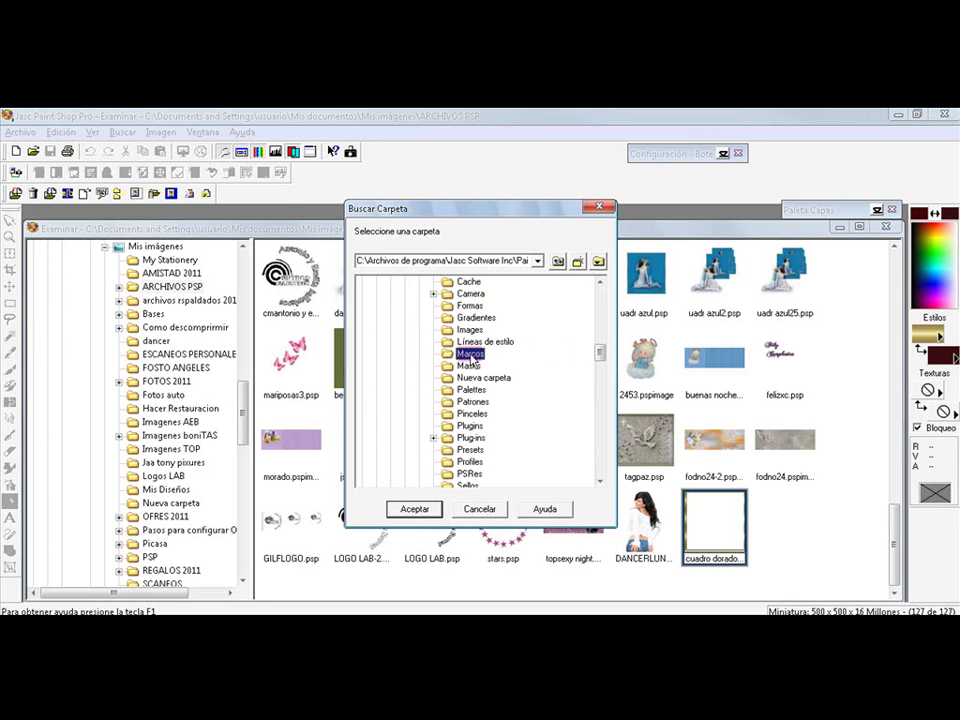
pyautogui.click(412, 511)
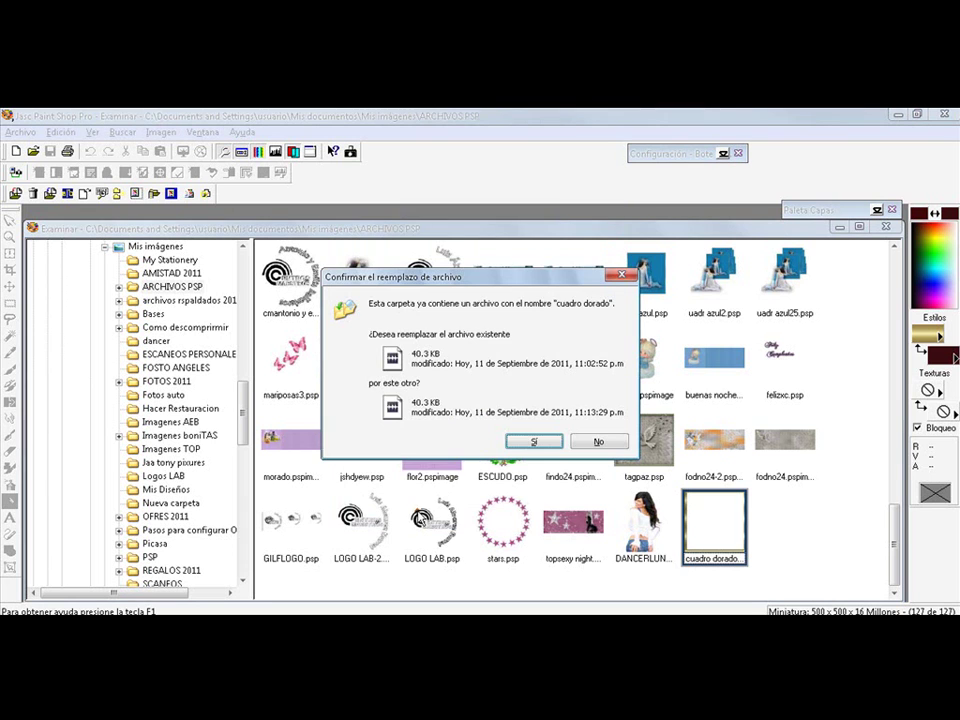
pyautogui.click(537, 444)
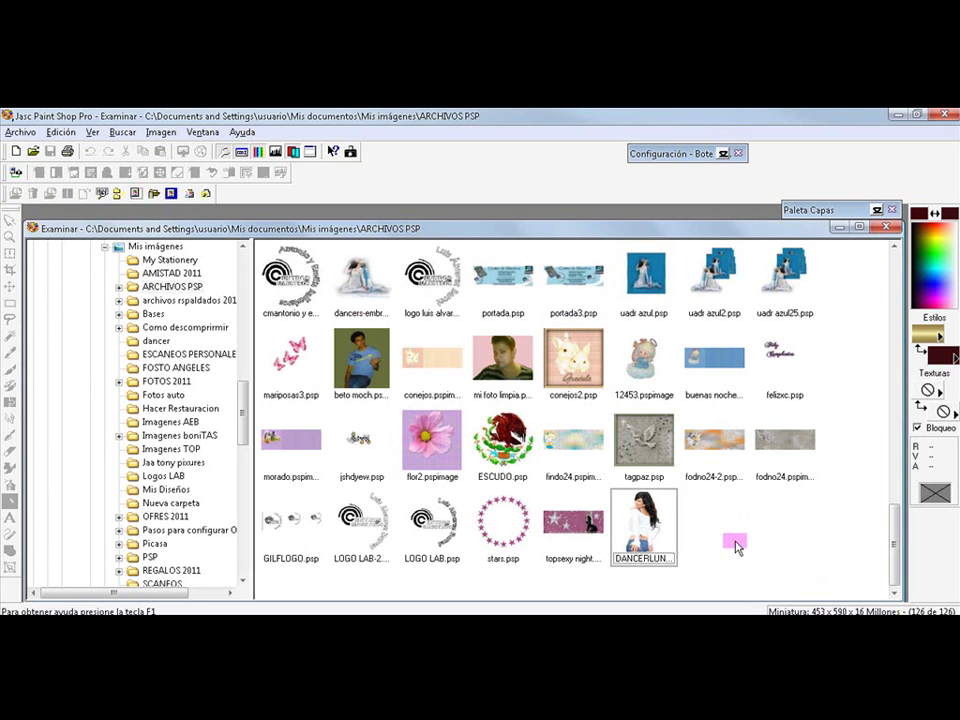
# - Close the image browser window and the cuadro dorado image
pyautogui.moveTo(893, 235)
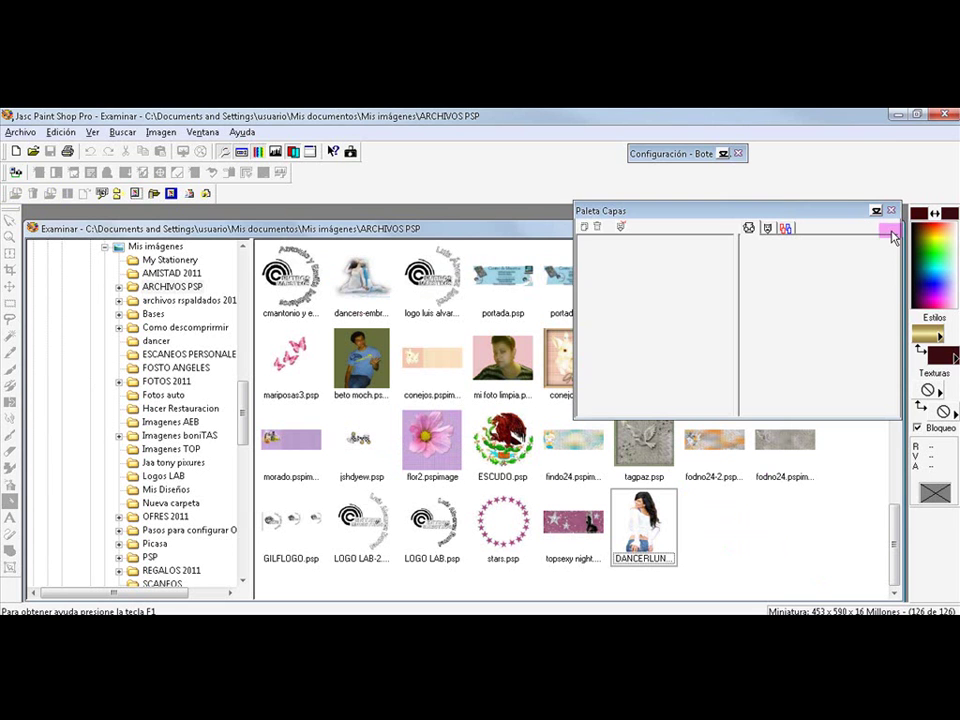
pyautogui.moveTo(555, 233); pyautogui.dragTo(482, 262)
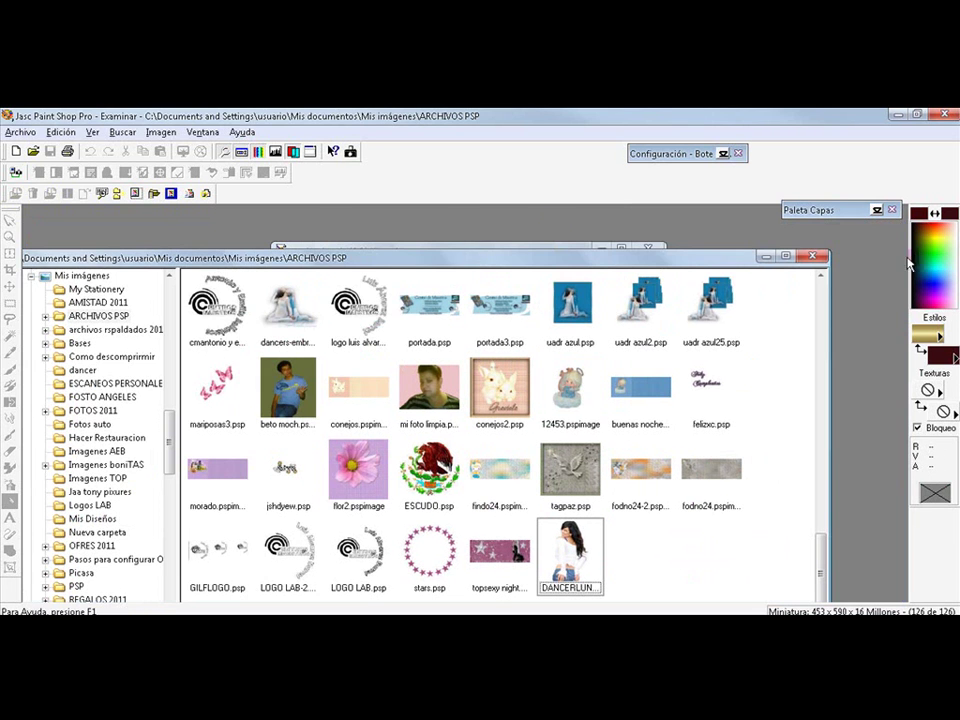
pyautogui.click(813, 256)
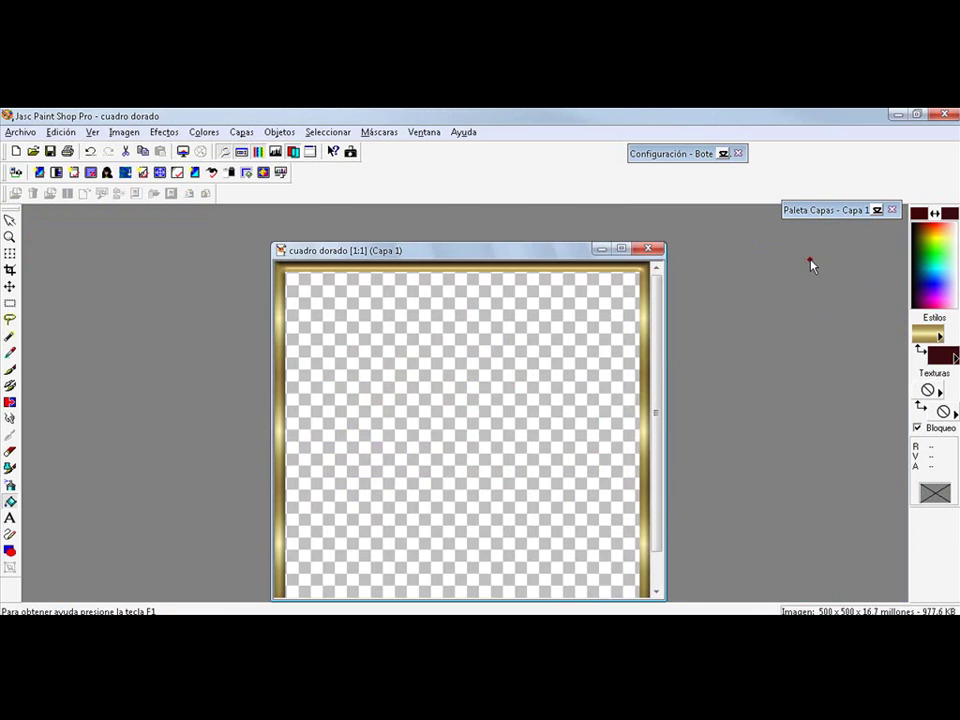
pyautogui.click(651, 248)
# - Exit and relaunch Paint Shop Pro 7, starting the trial version from its splash screen
pyautogui.click(946, 115)
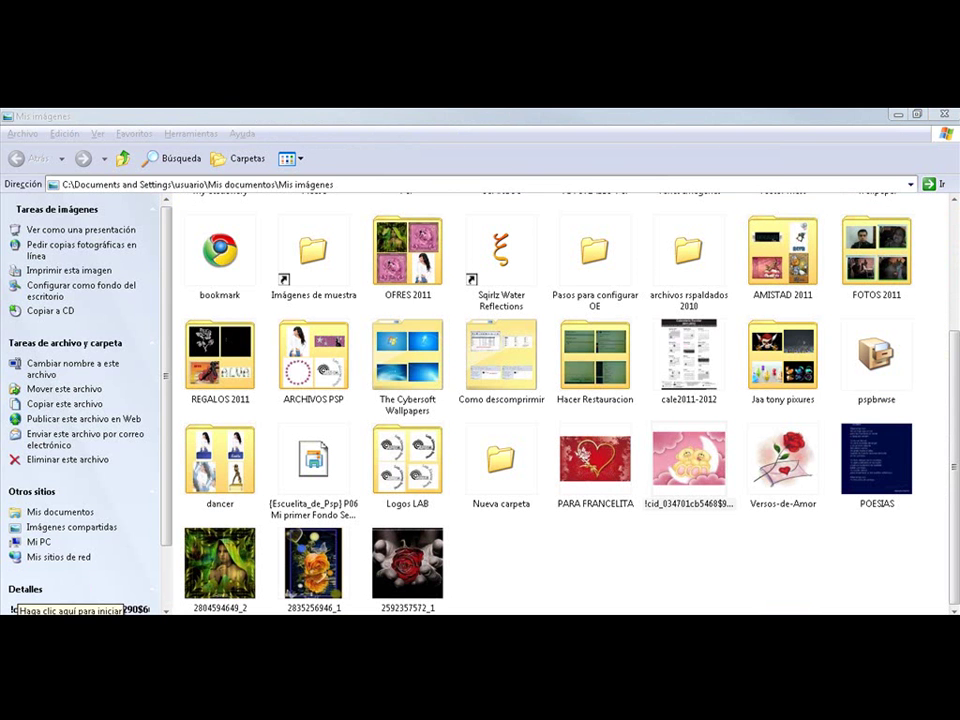
pyautogui.click(12, 610)
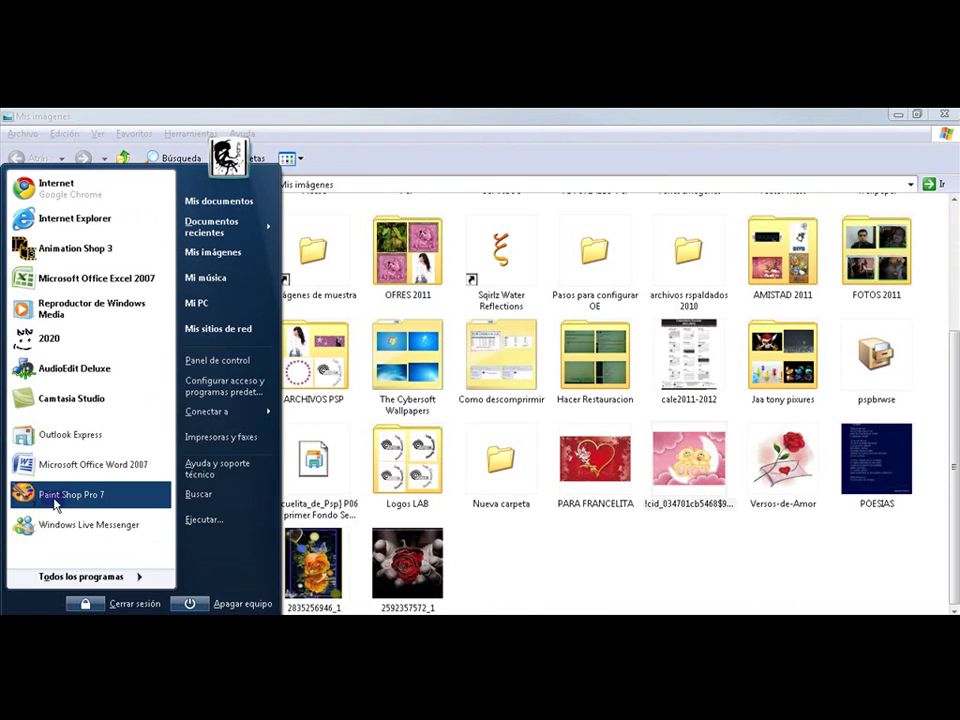
pyautogui.click(55, 494)
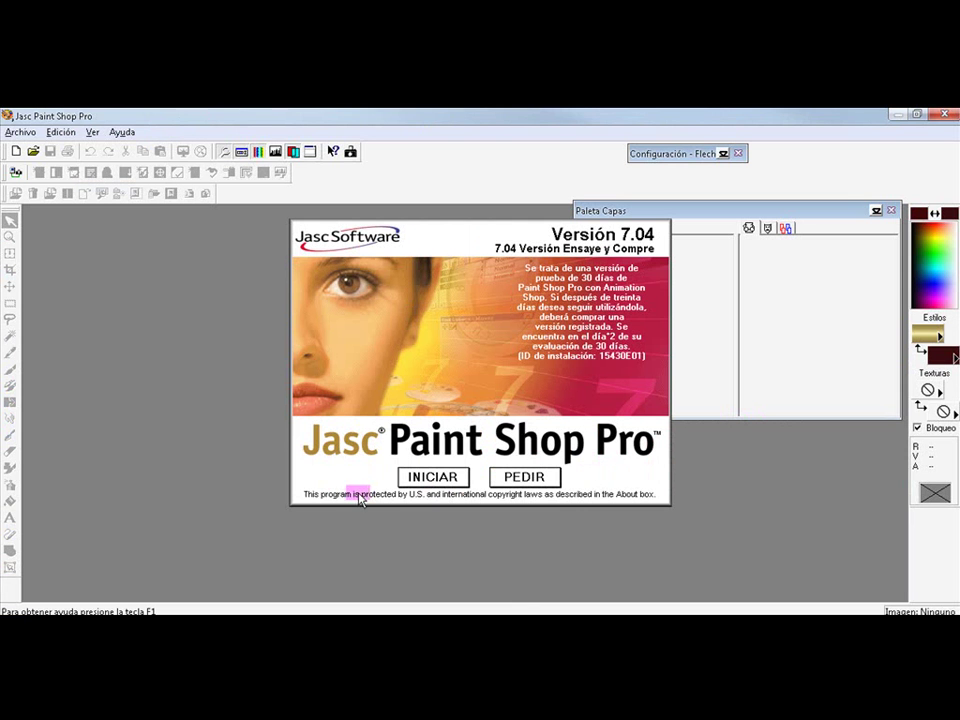
pyautogui.click(434, 482)
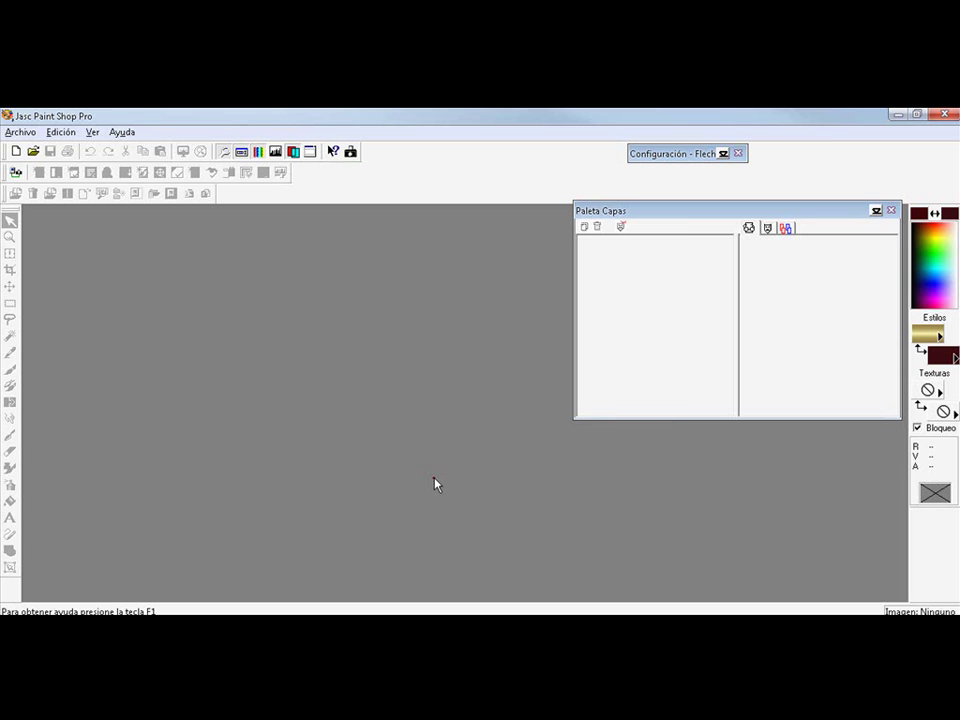
# - Browse the Mis imágenes folder and open the pink image of two teddy bears on a moon
pyautogui.click(17, 136)
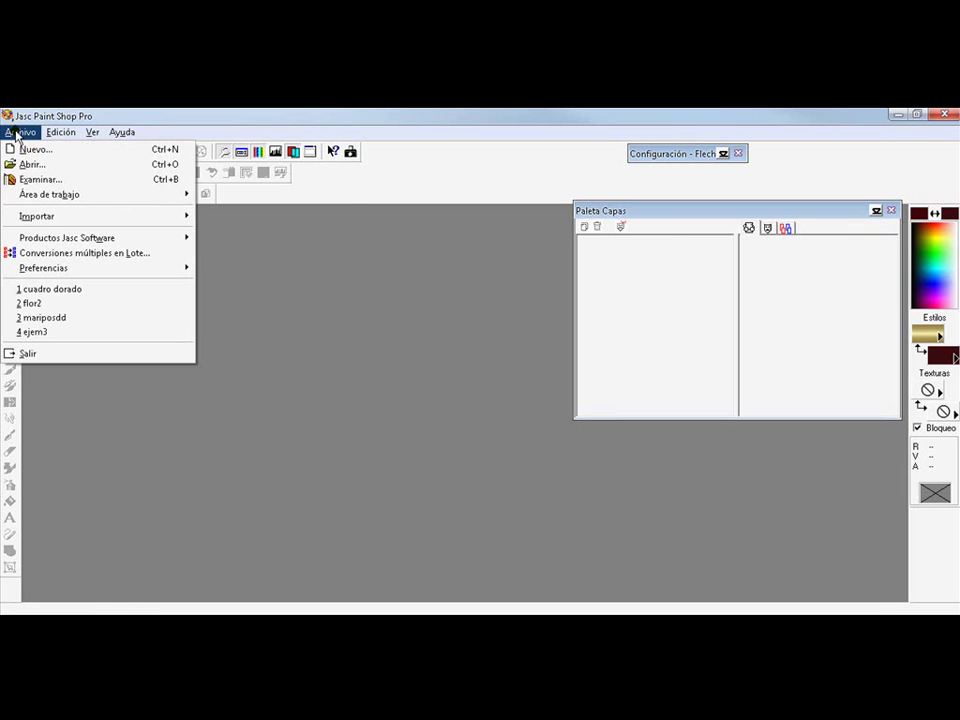
pyautogui.moveTo(80, 194)
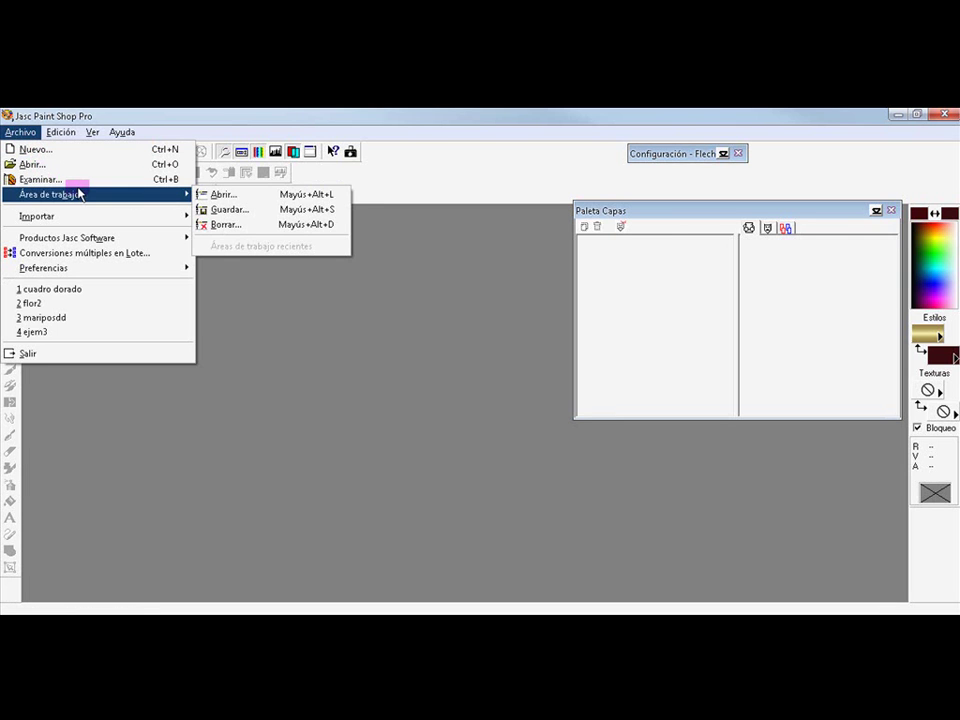
pyautogui.click(50, 179)
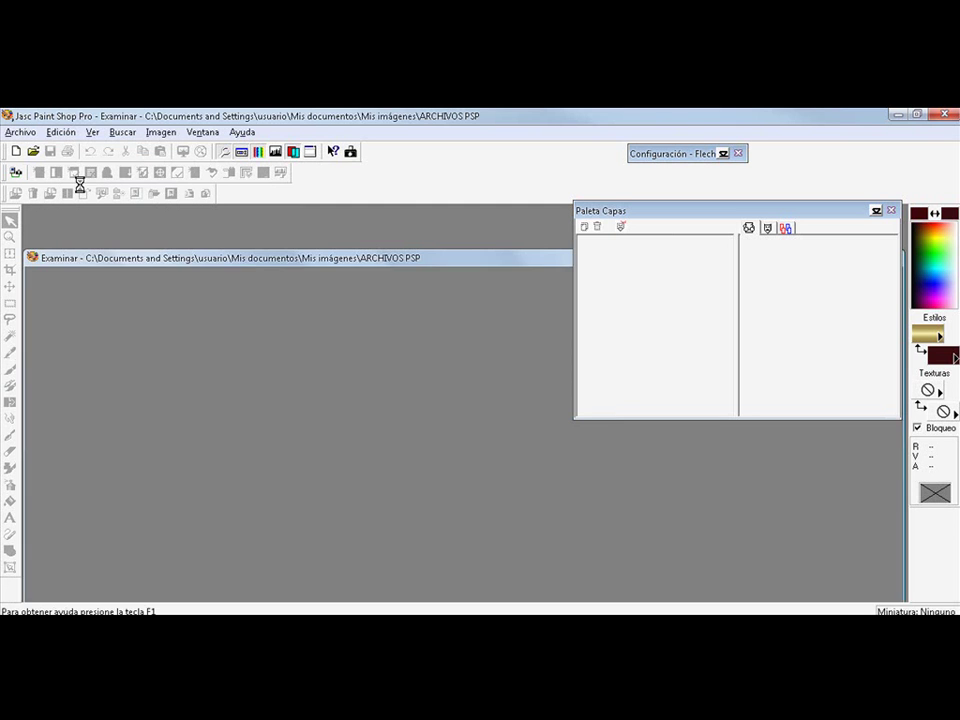
pyautogui.moveTo(455, 268); pyautogui.dragTo(449, 238)
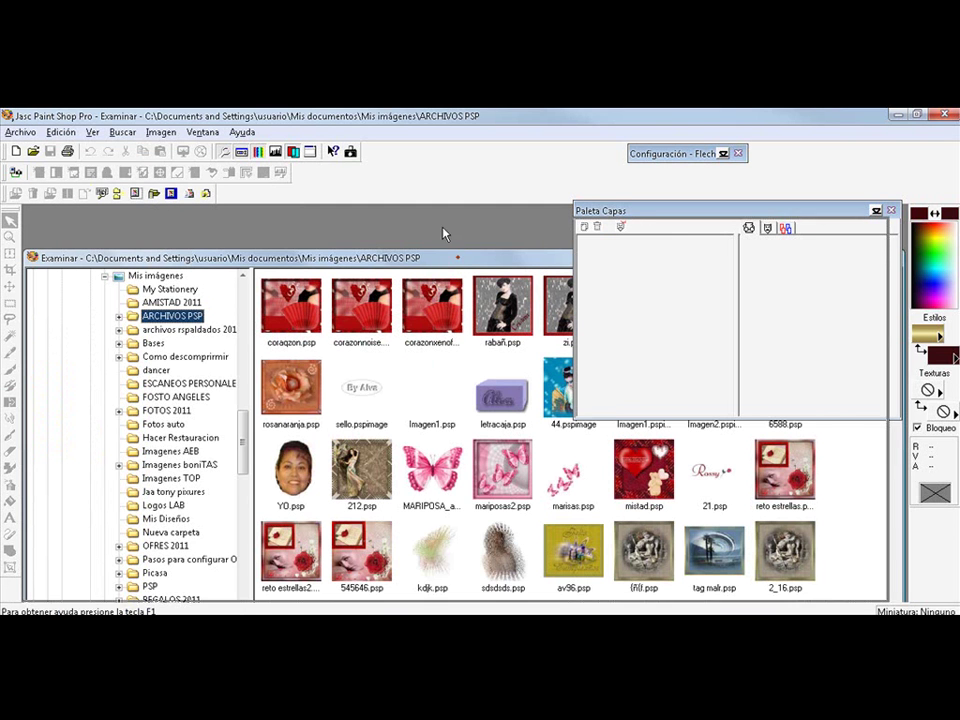
pyautogui.scroll(-2, 410, 402)
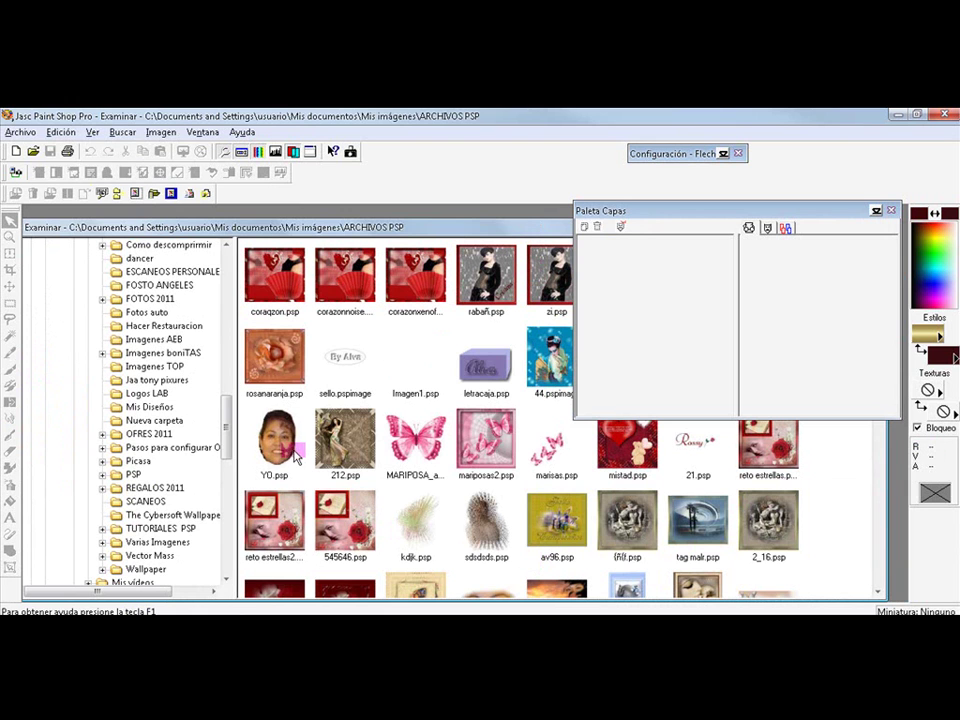
pyautogui.moveTo(225, 422); pyautogui.dragTo(225, 375)
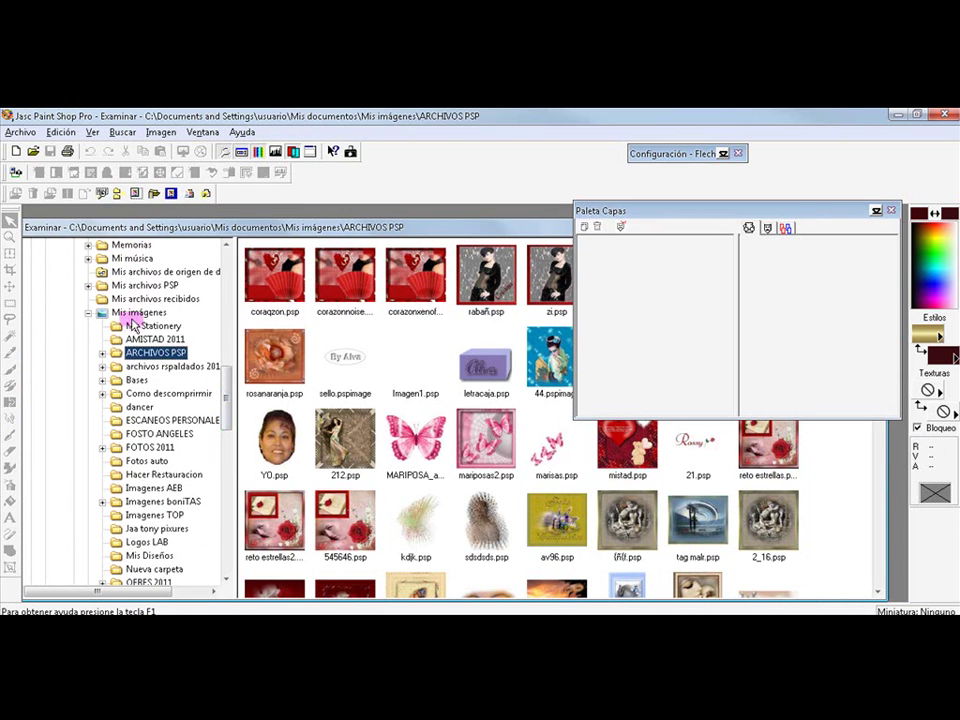
pyautogui.click(130, 313)
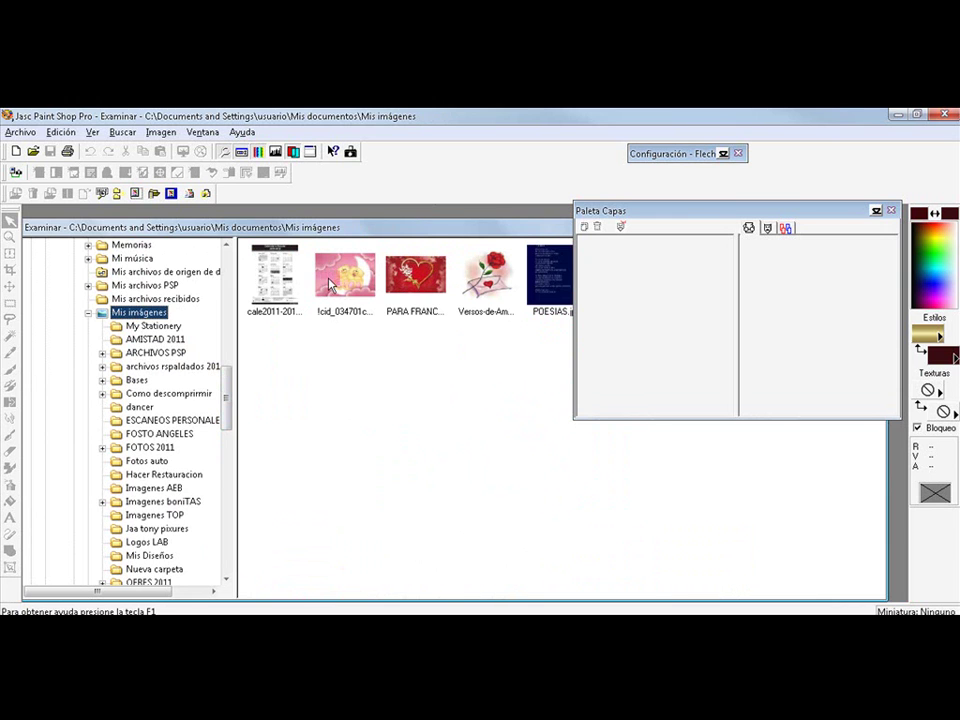
pyautogui.doubleClick(352, 290)
pyautogui.moveTo(180, 239); pyautogui.dragTo(346, 273)
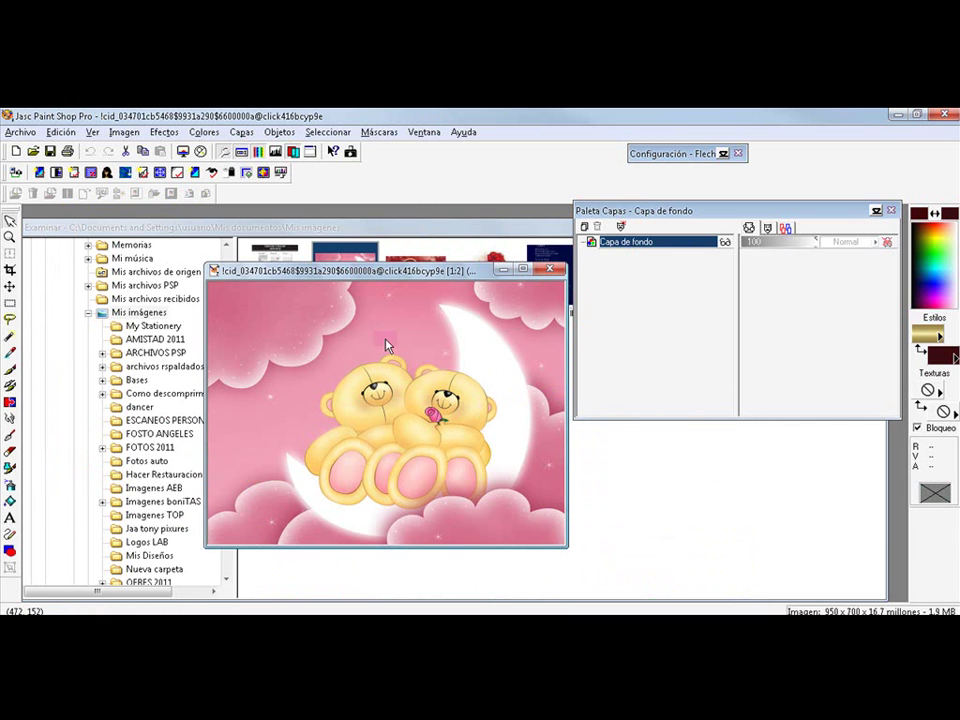
pyautogui.moveTo(369, 273); pyautogui.dragTo(336, 264)
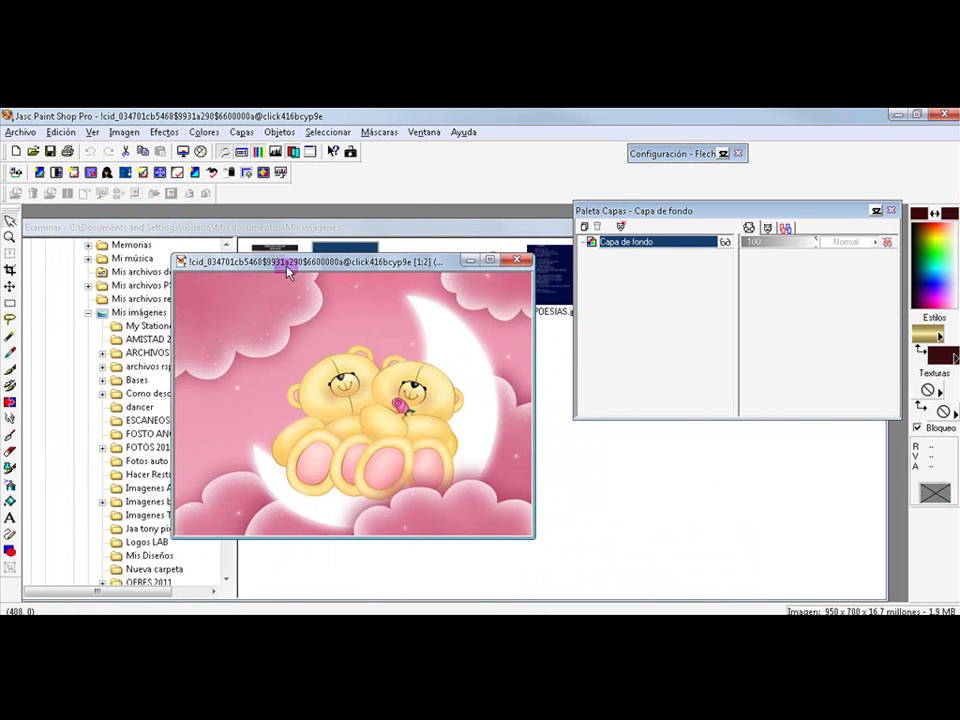
# - Frame the teddy bear image with the cuadro dorado picture frame, using the option that keeps the frame inside the image
pyautogui.click(126, 137)
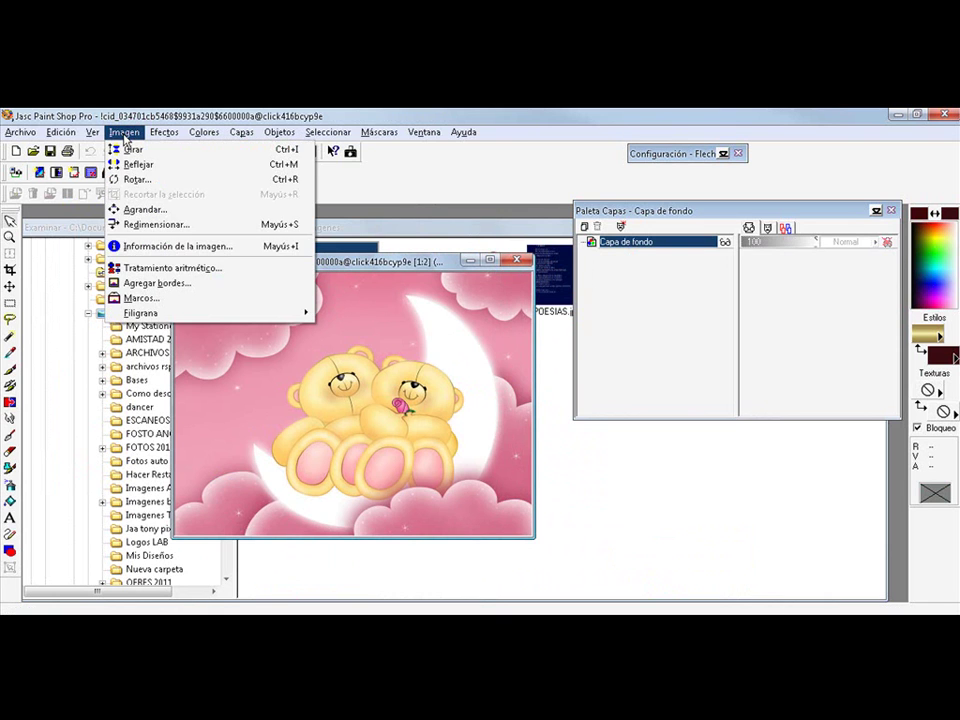
pyautogui.click(157, 300)
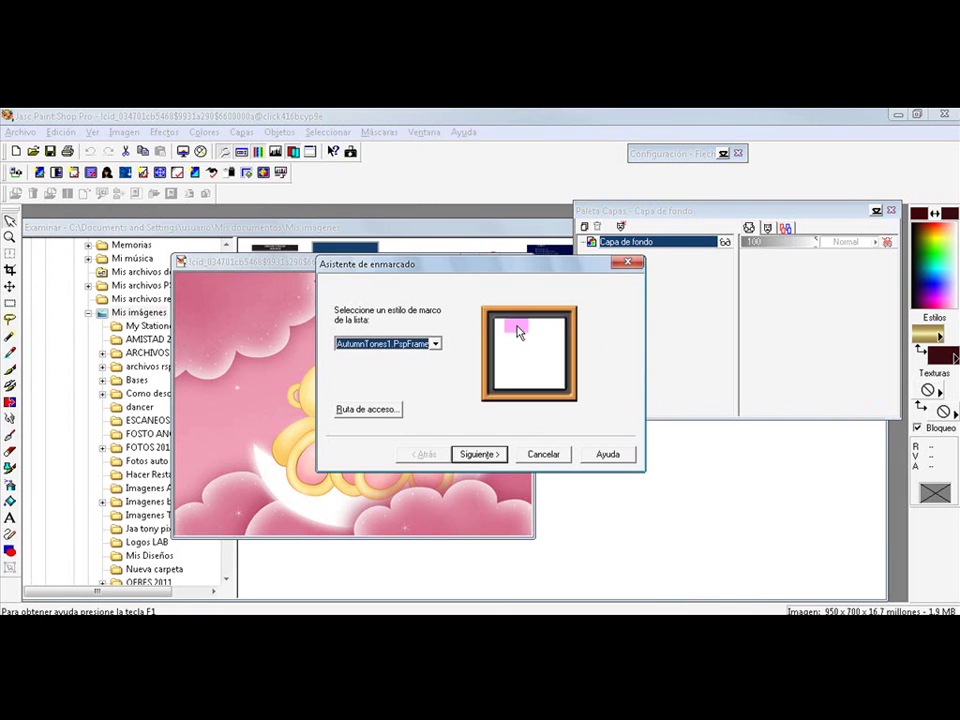
pyautogui.click(436, 344)
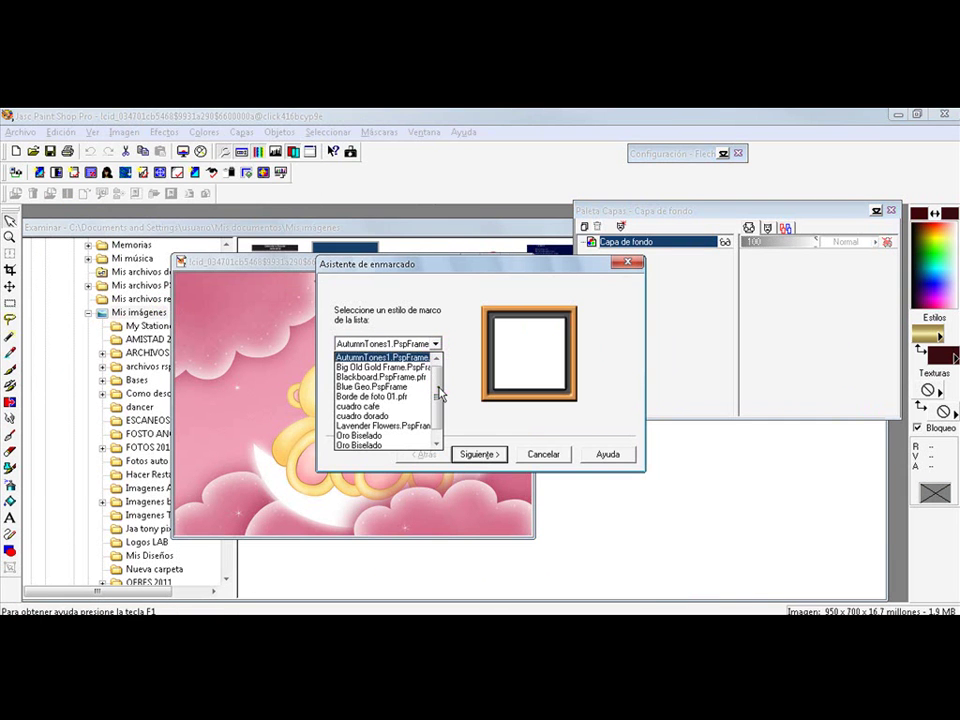
pyautogui.scroll(-1, 438, 393)
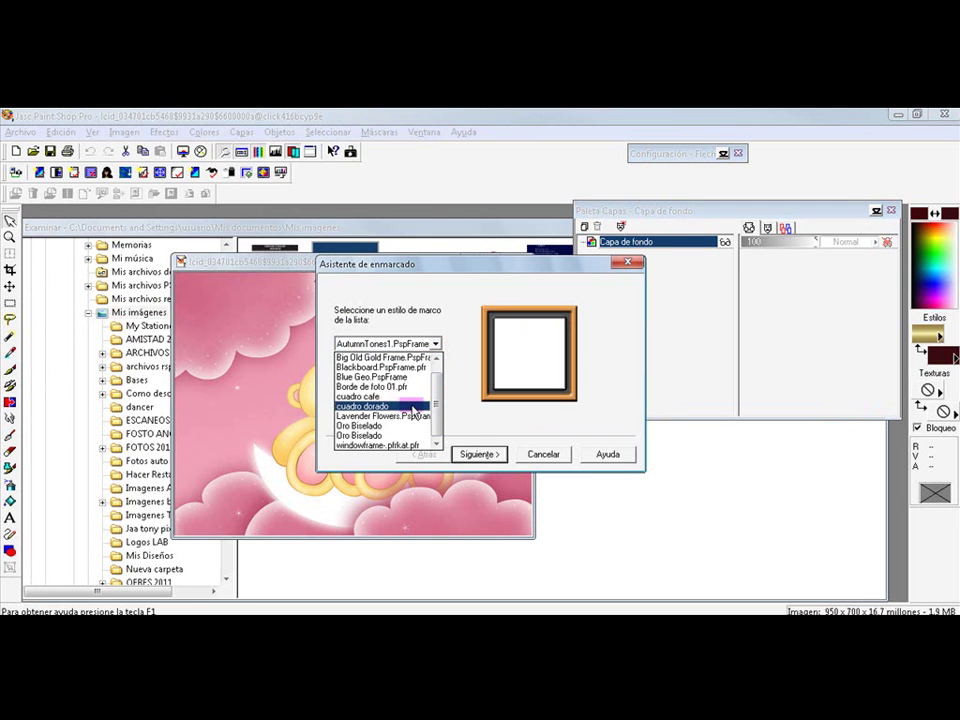
pyautogui.click(387, 407)
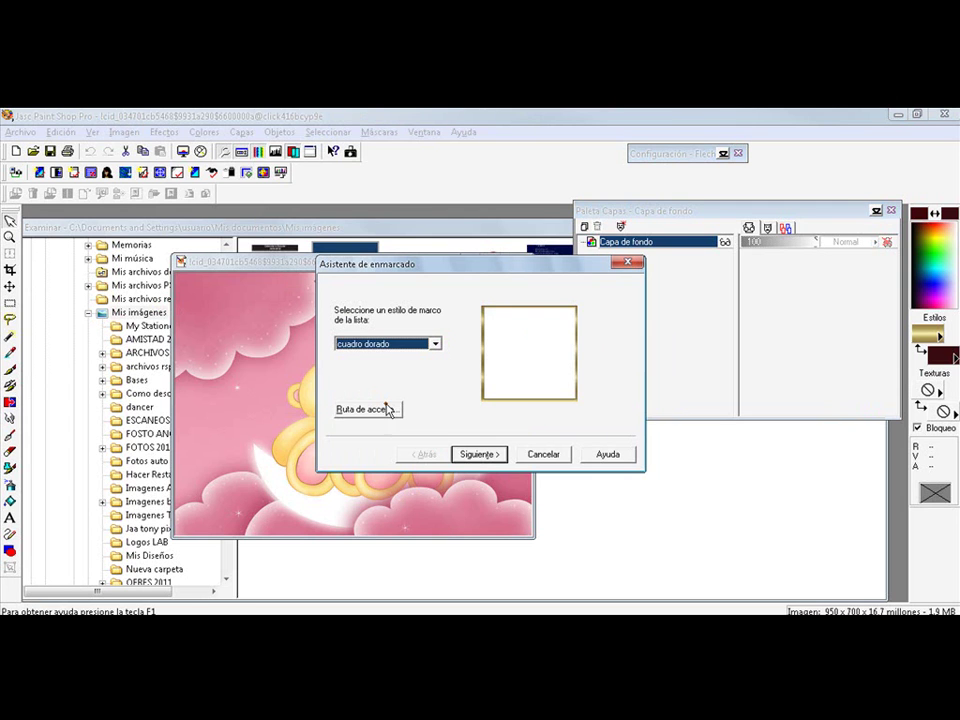
pyautogui.click(486, 454)
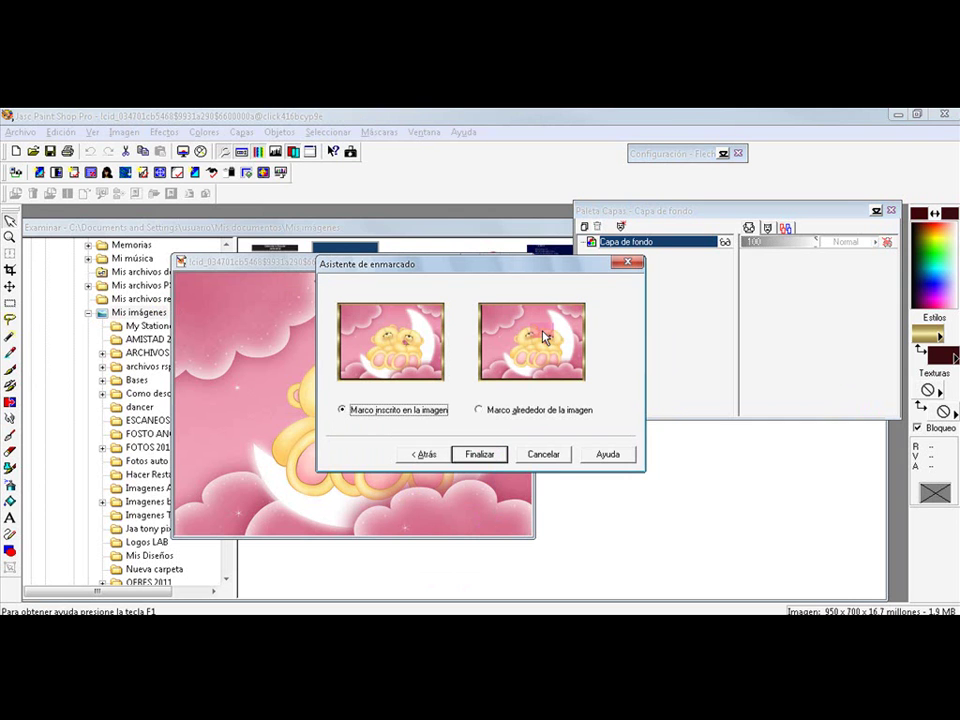
pyautogui.click(480, 455)
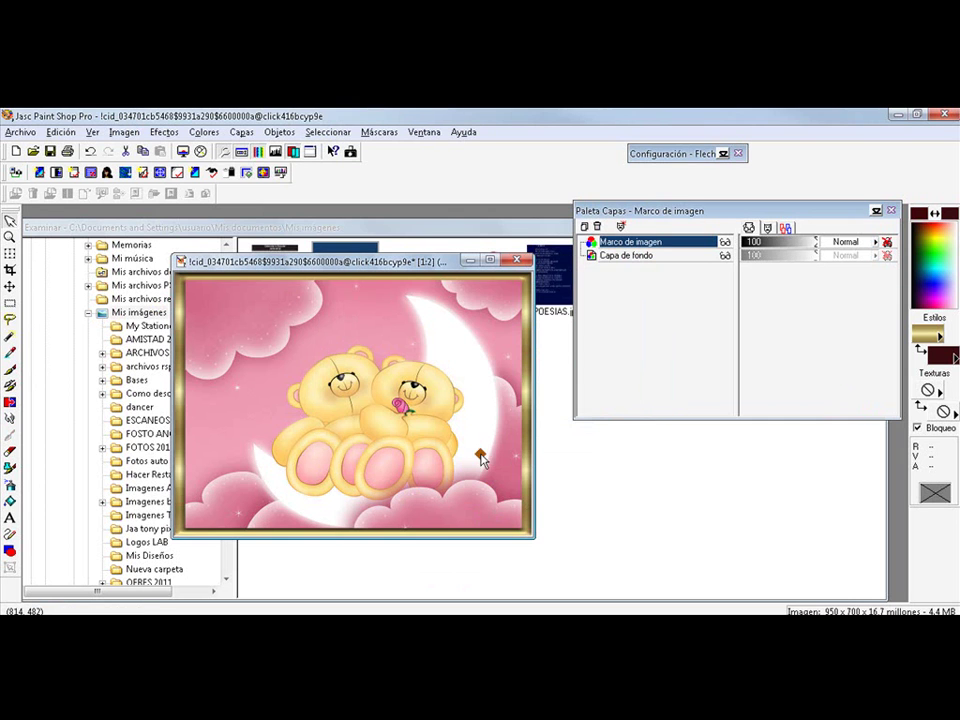
pyautogui.moveTo(318, 262); pyautogui.dragTo(318, 274)
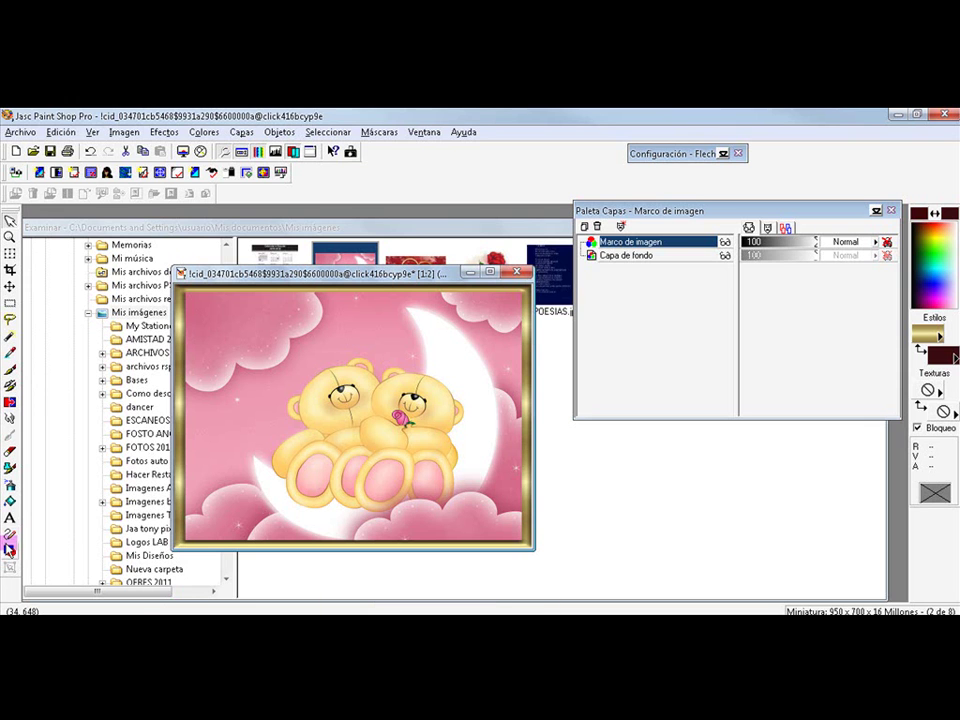
pyautogui.click(9, 518)
pyautogui.click(233, 365)
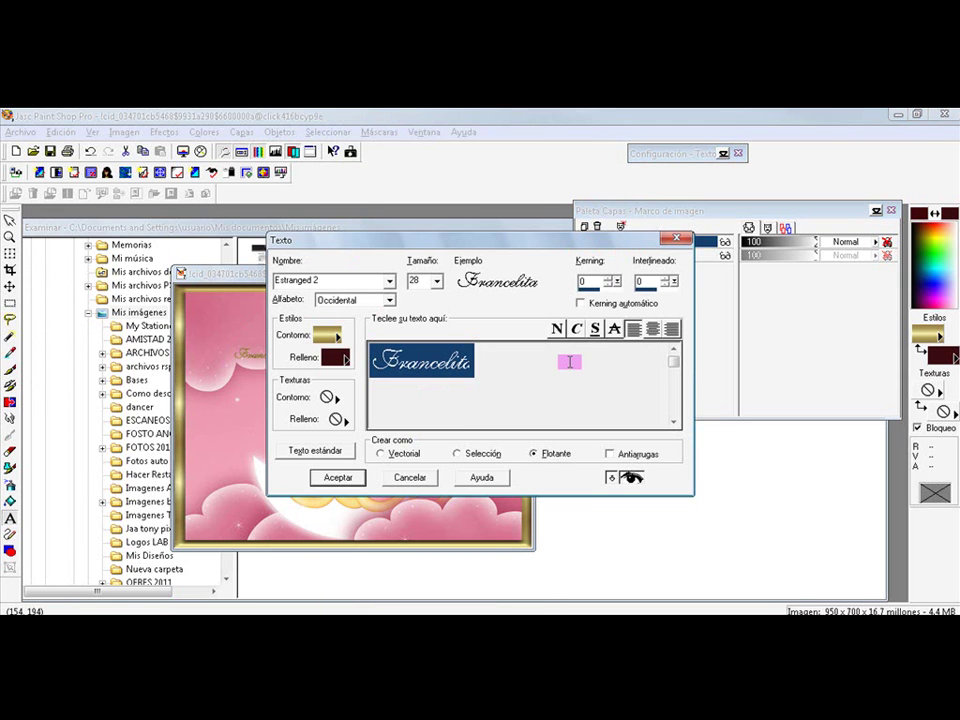
pyautogui.click(408, 477)
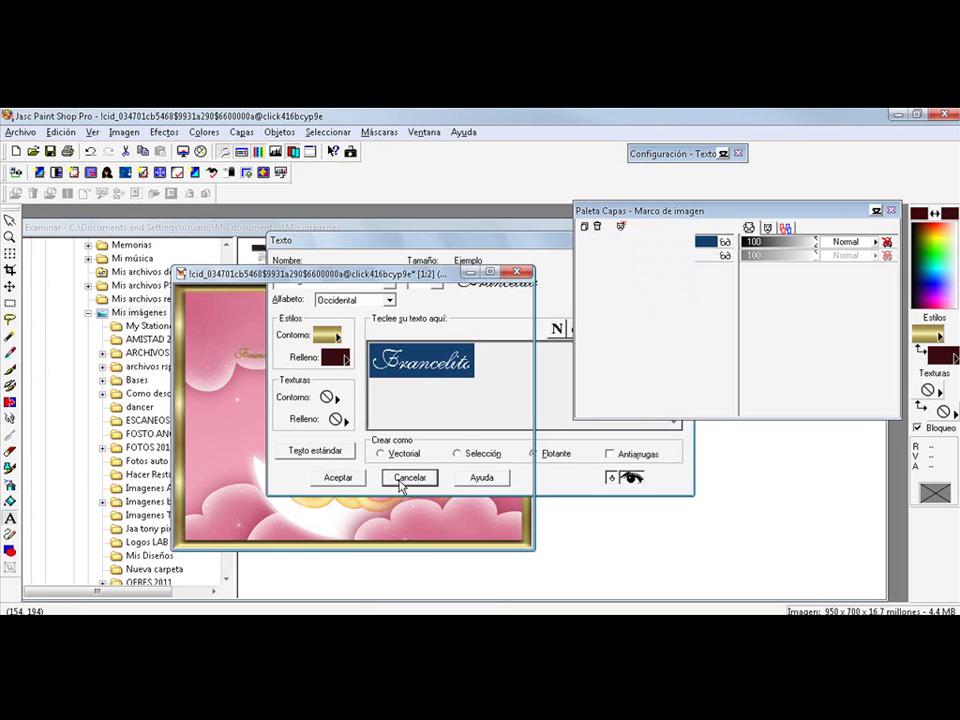
# - Resize the framed image to 500 x 368 pixels, with all layers resized and the proportions kept
pyautogui.moveTo(284, 278); pyautogui.dragTo(296, 275)
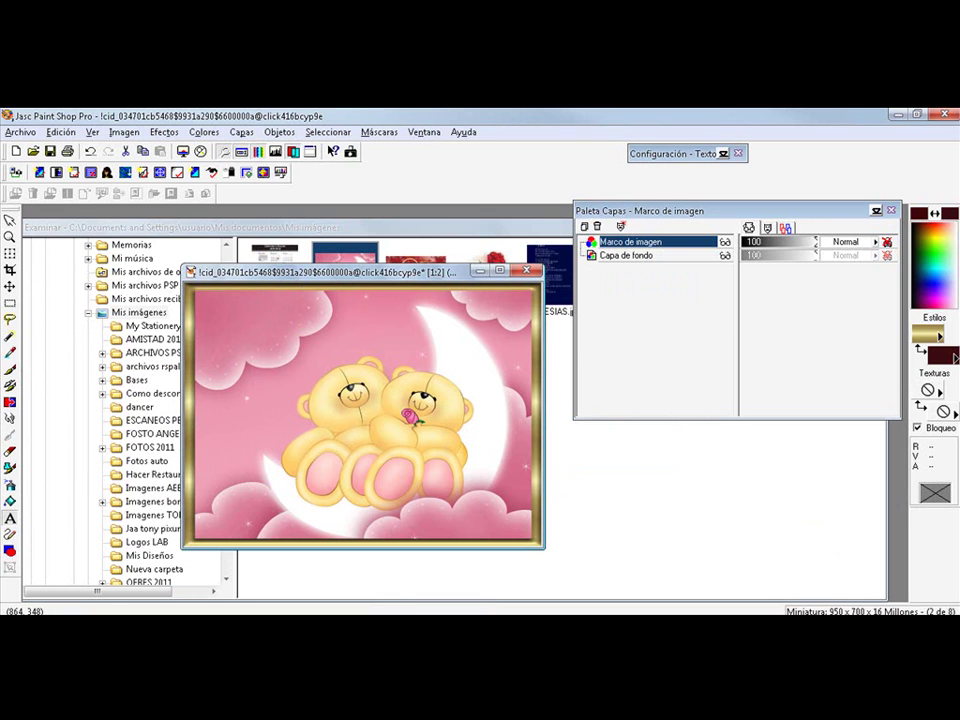
pyautogui.click(124, 134)
pyautogui.click(198, 224)
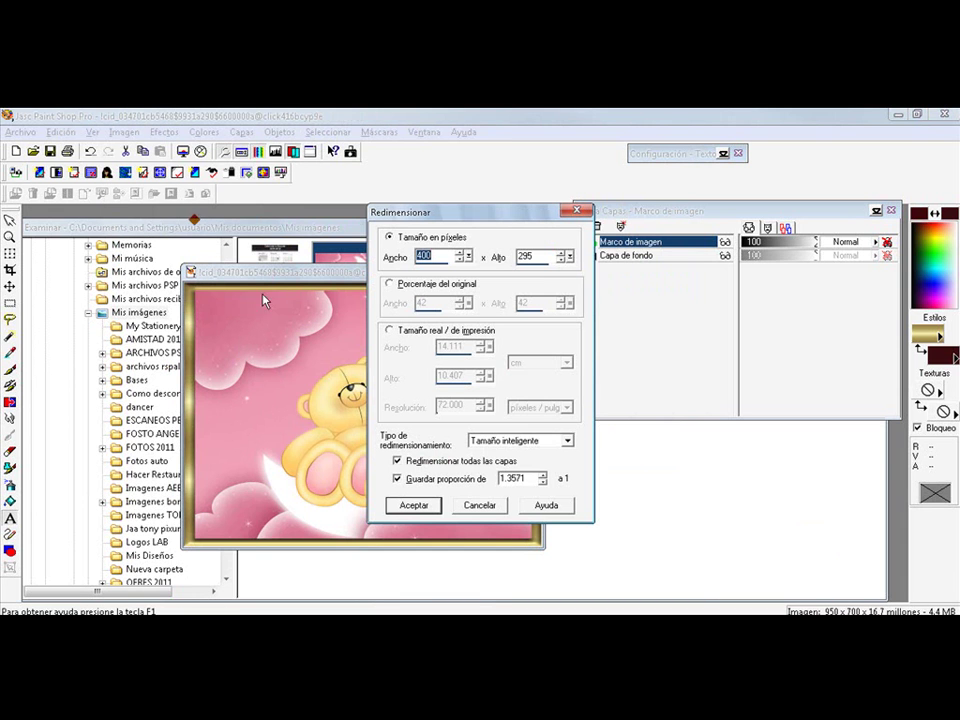
pyautogui.write('500')
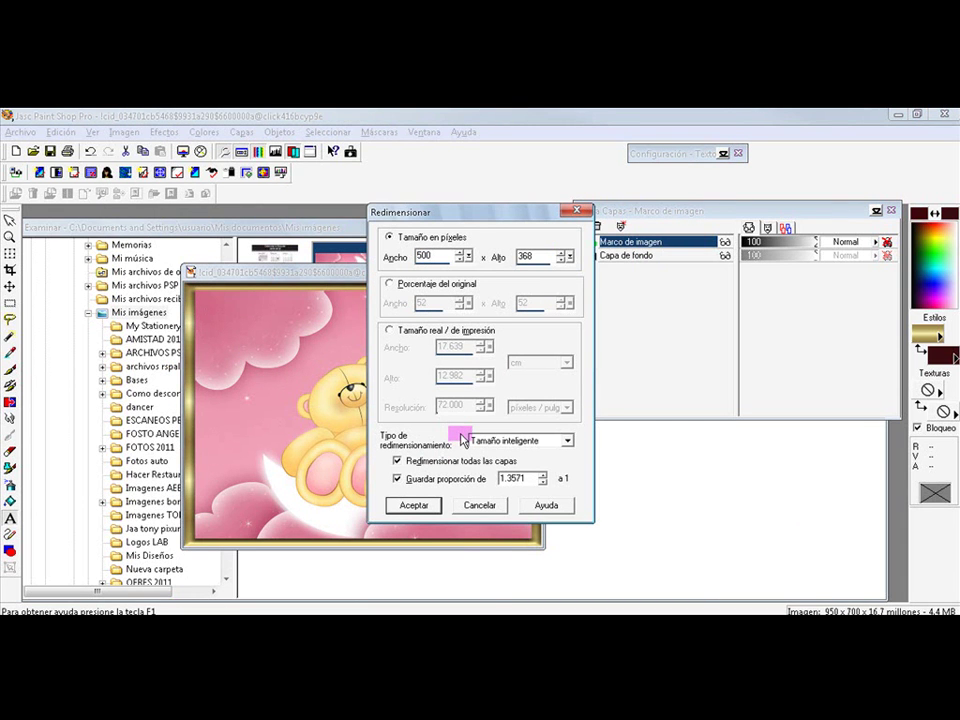
pyautogui.click(403, 505)
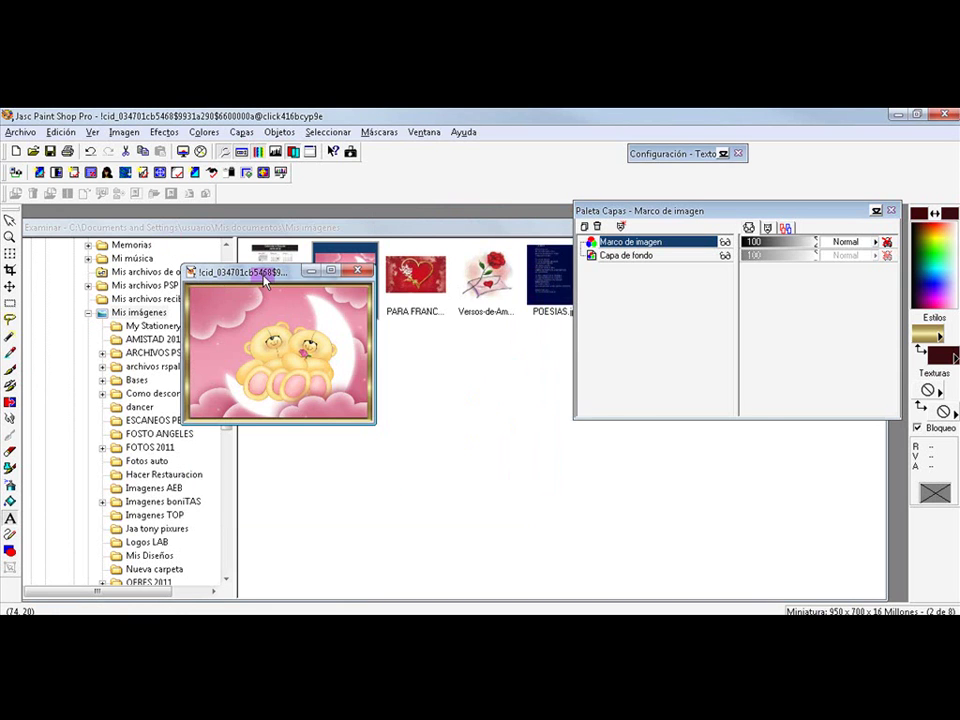
# - Try a first name as floating text in Estranged 2, size 28, on the upper-left cloud, and delete it
pyautogui.click(248, 334)
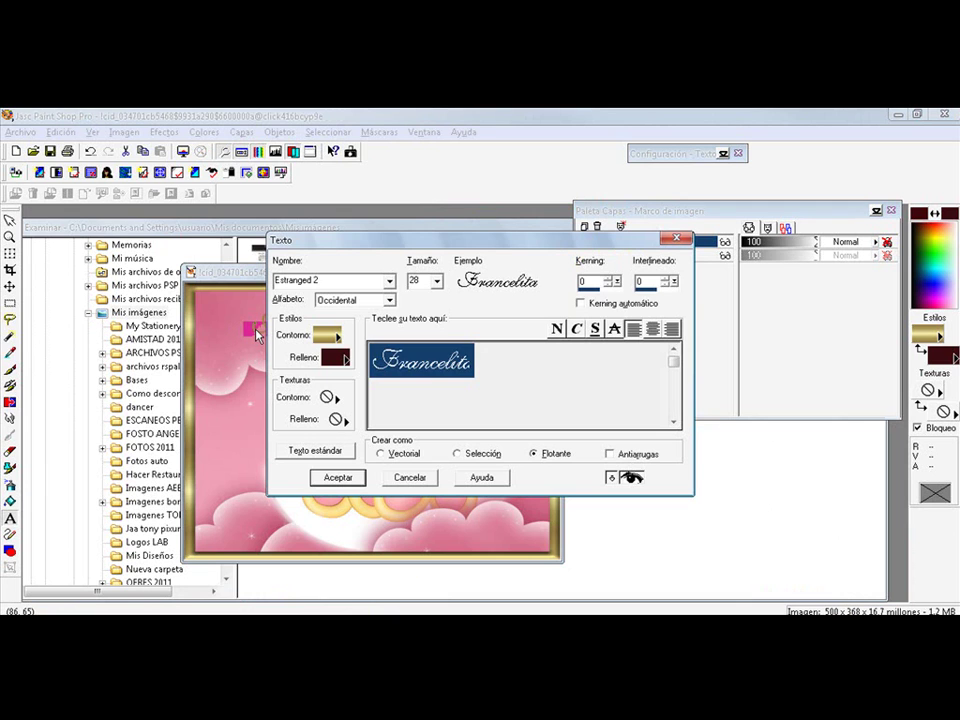
pyautogui.write('a')
pyautogui.press('BackSpace')
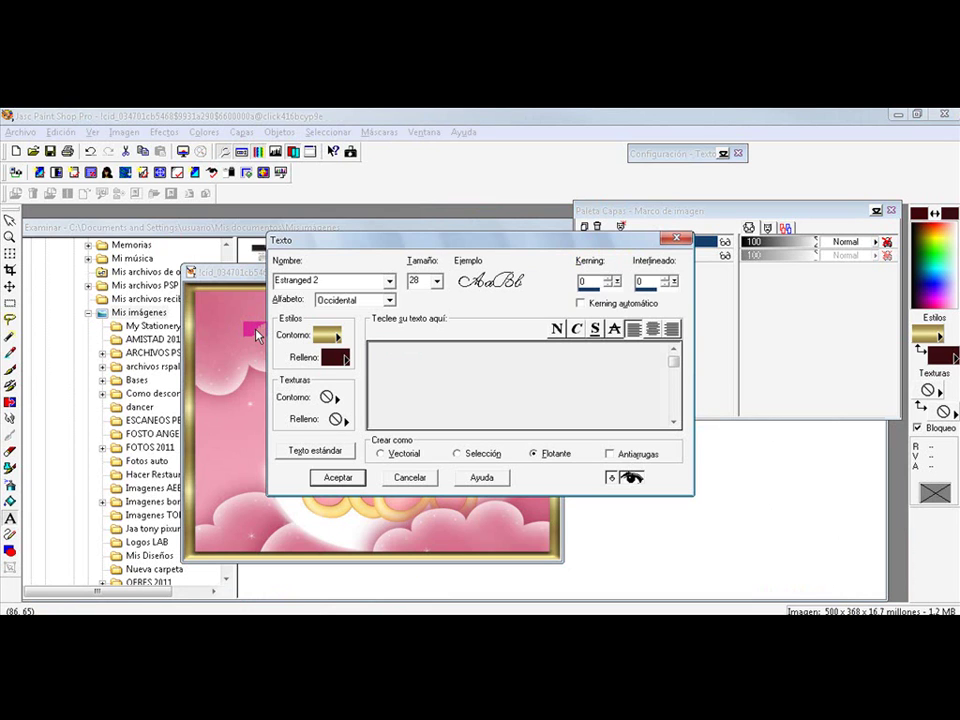
pyautogui.write('Alba')
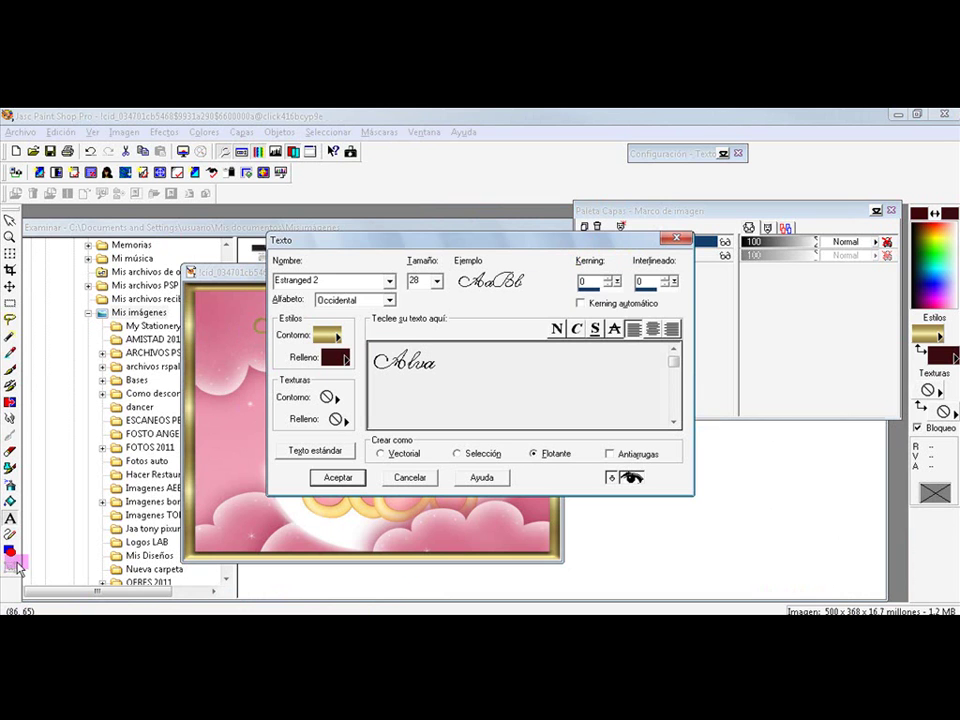
pyautogui.click(338, 477)
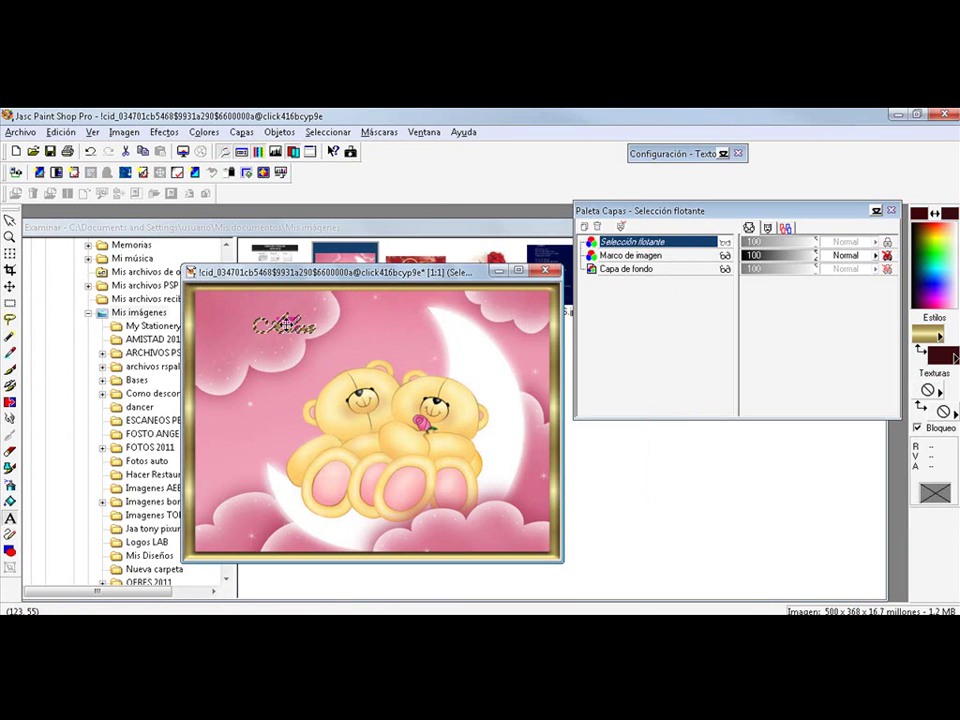
pyautogui.press('Delete')
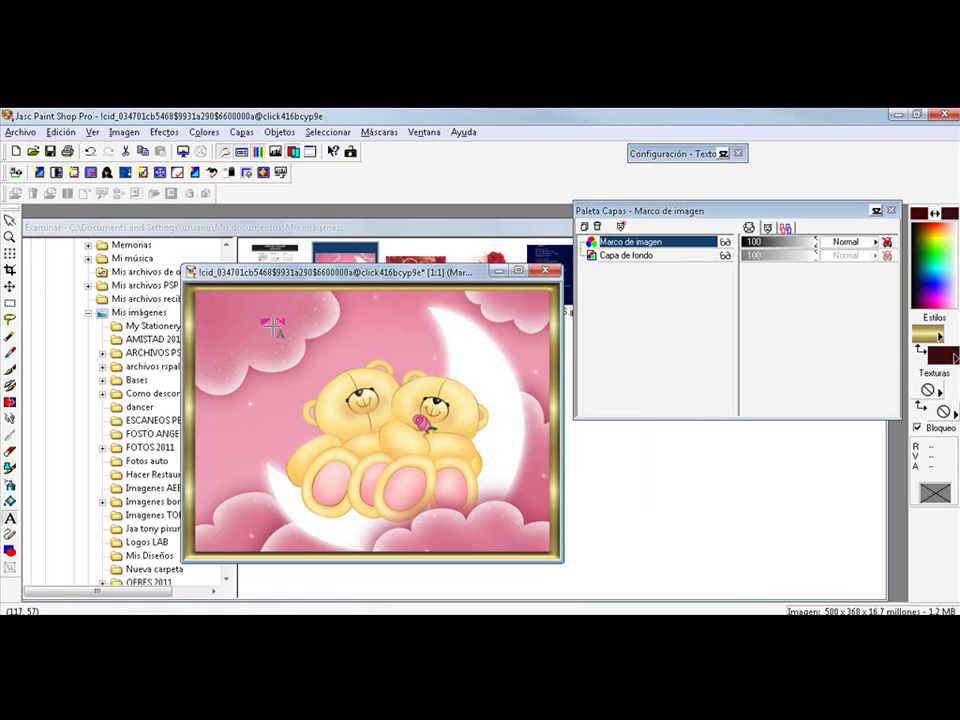
# - Place the first name as floating text in Estranged 2, size 72, and position it over the upper-left cloud above the bears
pyautogui.click(273, 327)
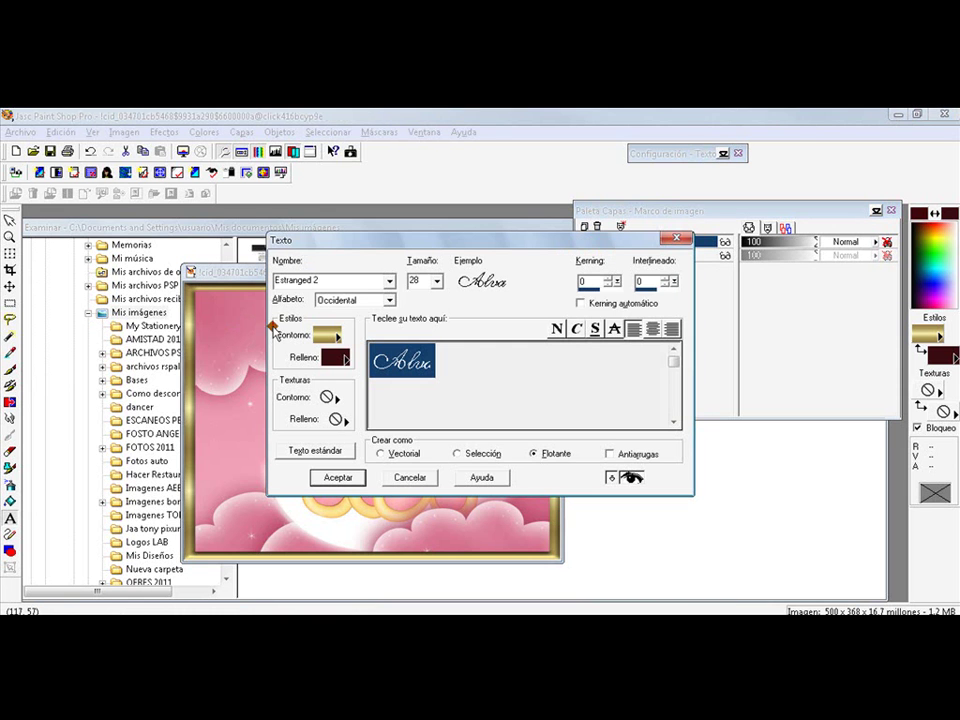
pyautogui.click(438, 282)
pyautogui.click(418, 392)
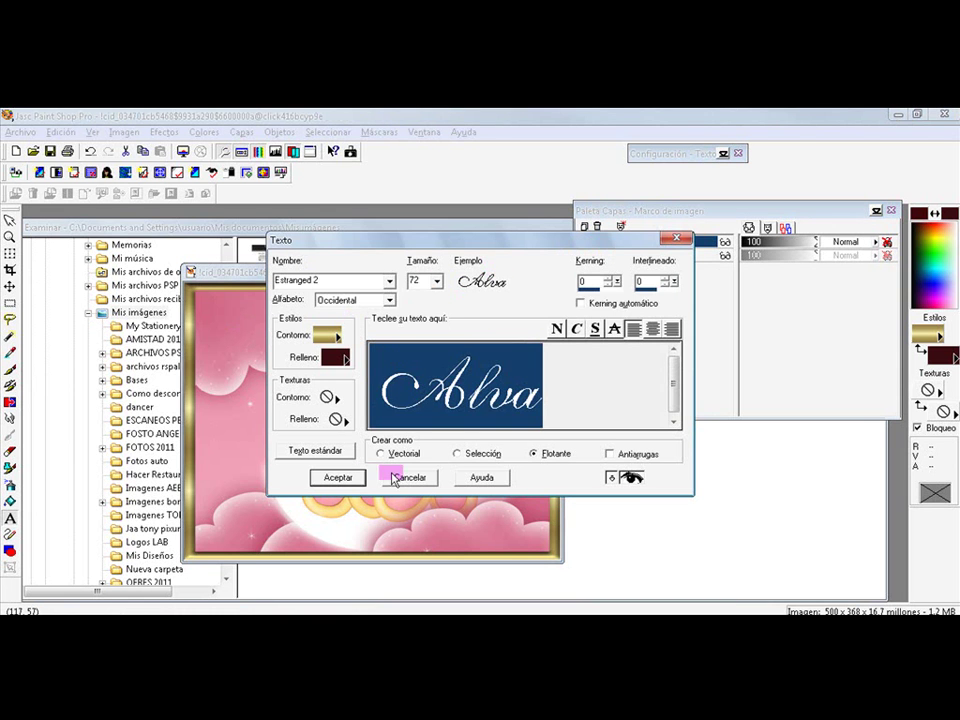
pyautogui.click(338, 478)
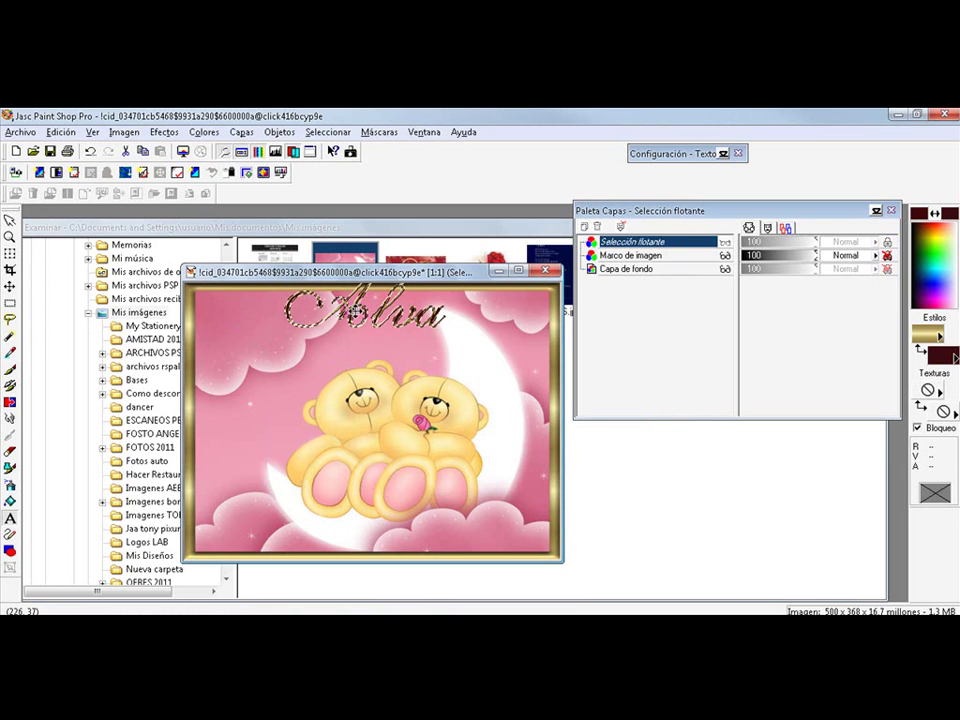
pyautogui.moveTo(353, 312); pyautogui.dragTo(292, 340)
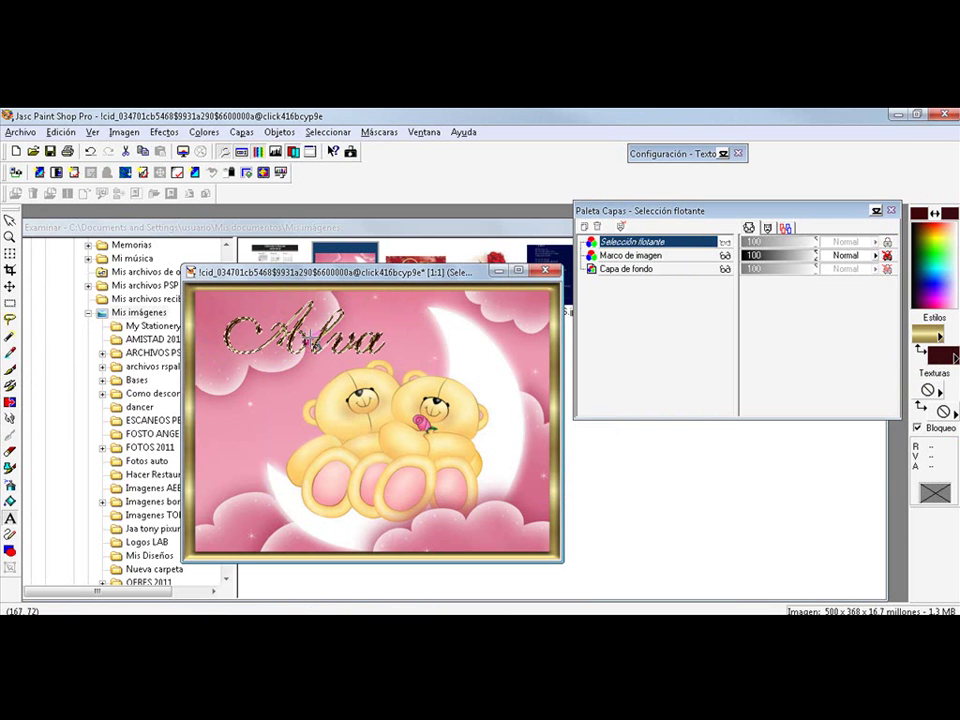
# - Apply an inner bevel to the floating name using the last-used settings with a width of 9, and remove the selection
pyautogui.click(330, 132)
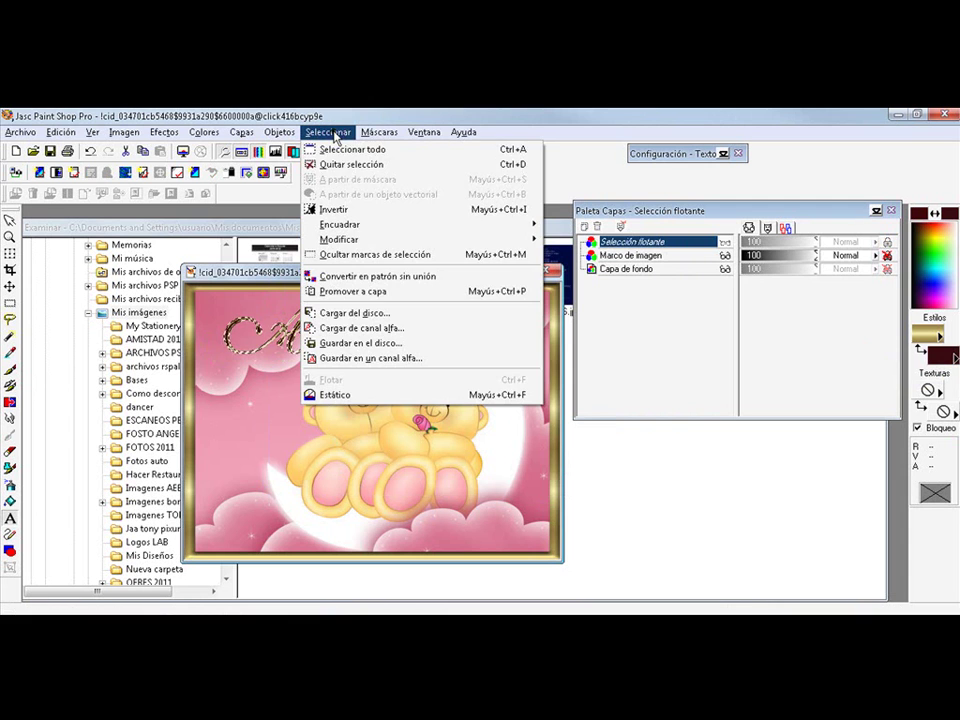
pyautogui.moveTo(164, 132)
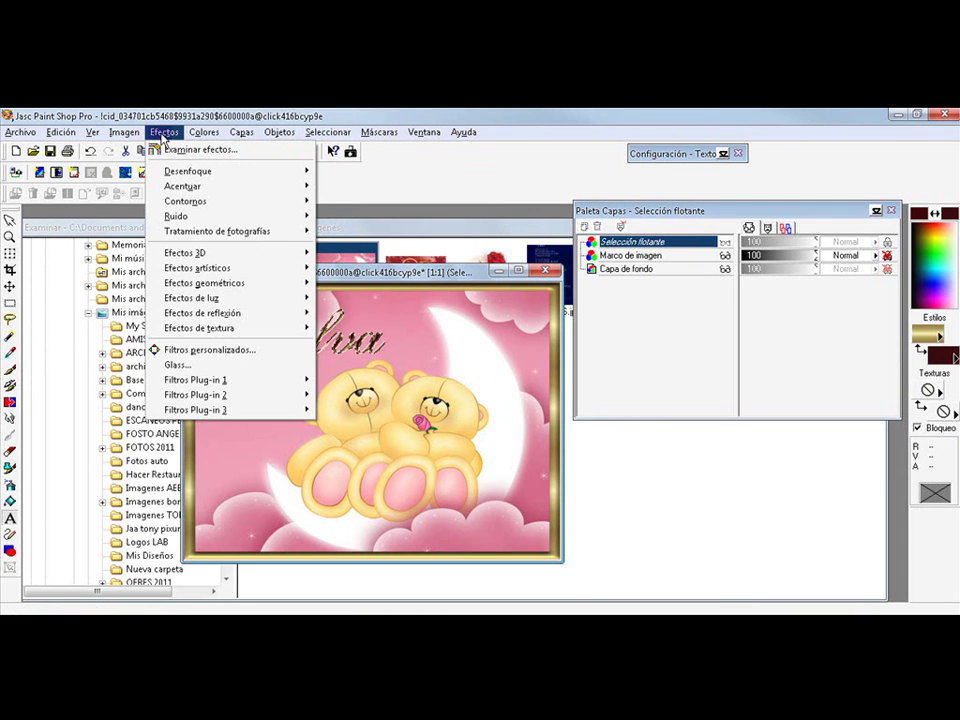
pyautogui.moveTo(185, 253)
pyautogui.click(380, 314)
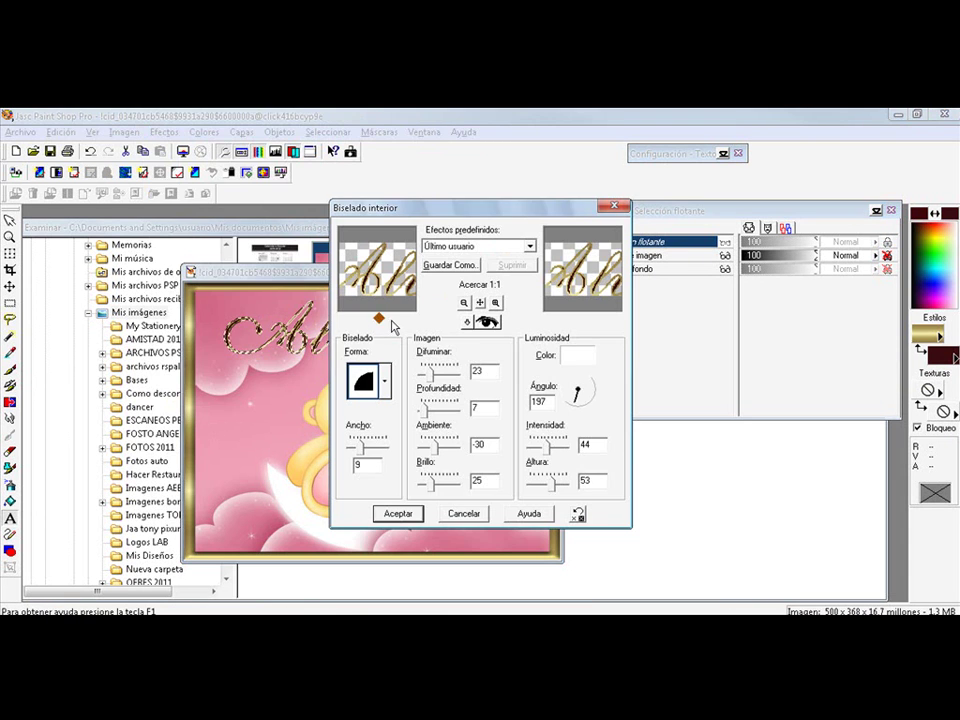
pyautogui.click(395, 513)
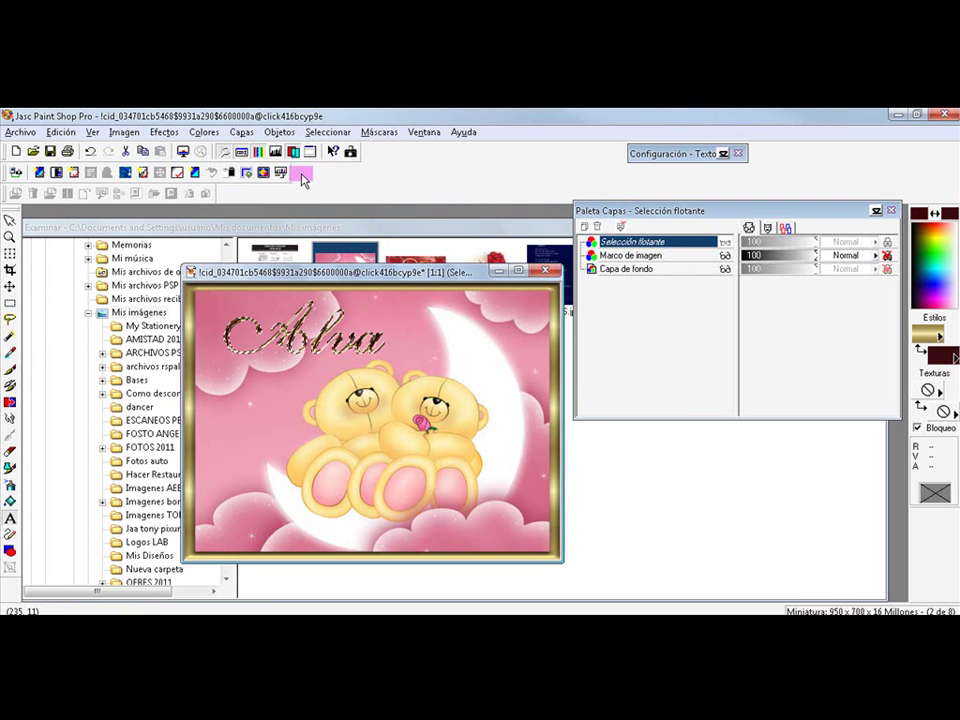
pyautogui.click(333, 134)
pyautogui.click(356, 164)
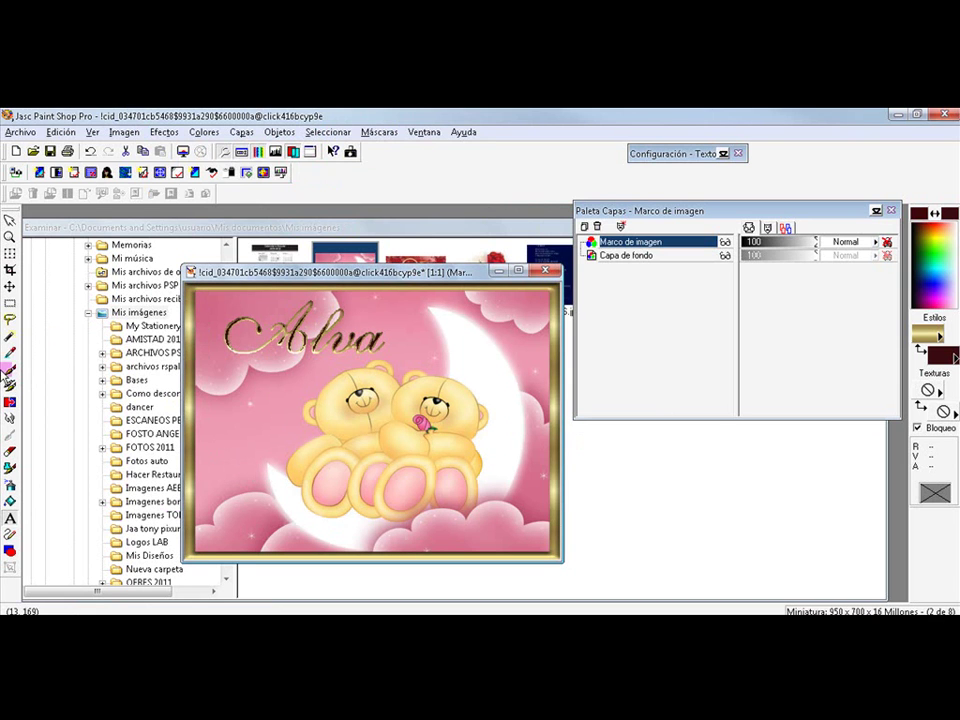
# - Stamp the small "By" signature with the picture tube tool below the cheek of the bear farther from the moon
pyautogui.click(10, 485)
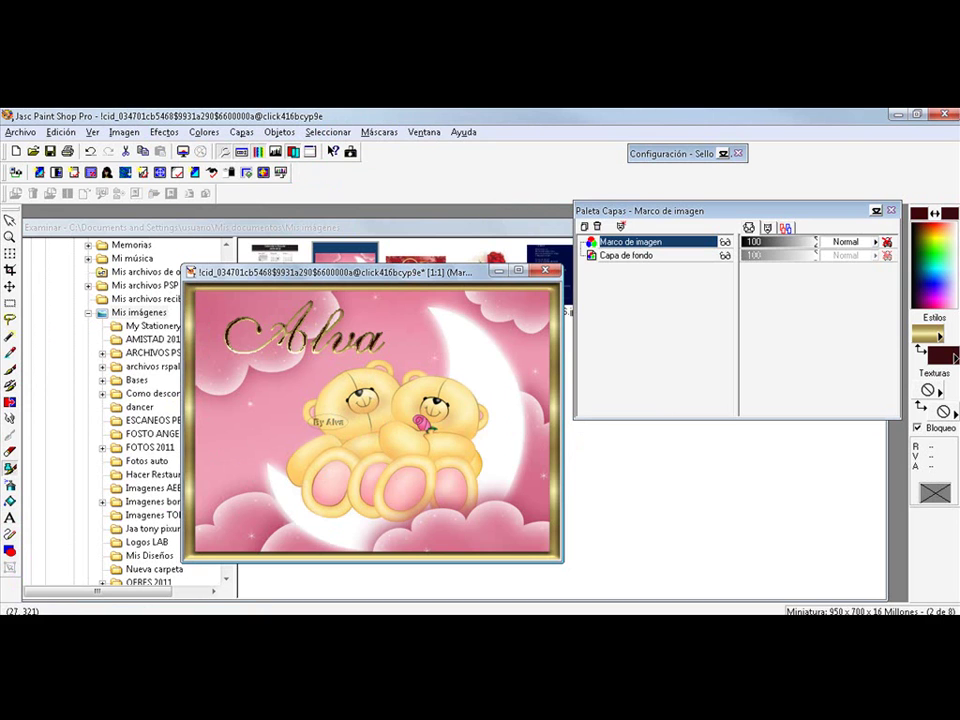
pyautogui.click(328, 413)
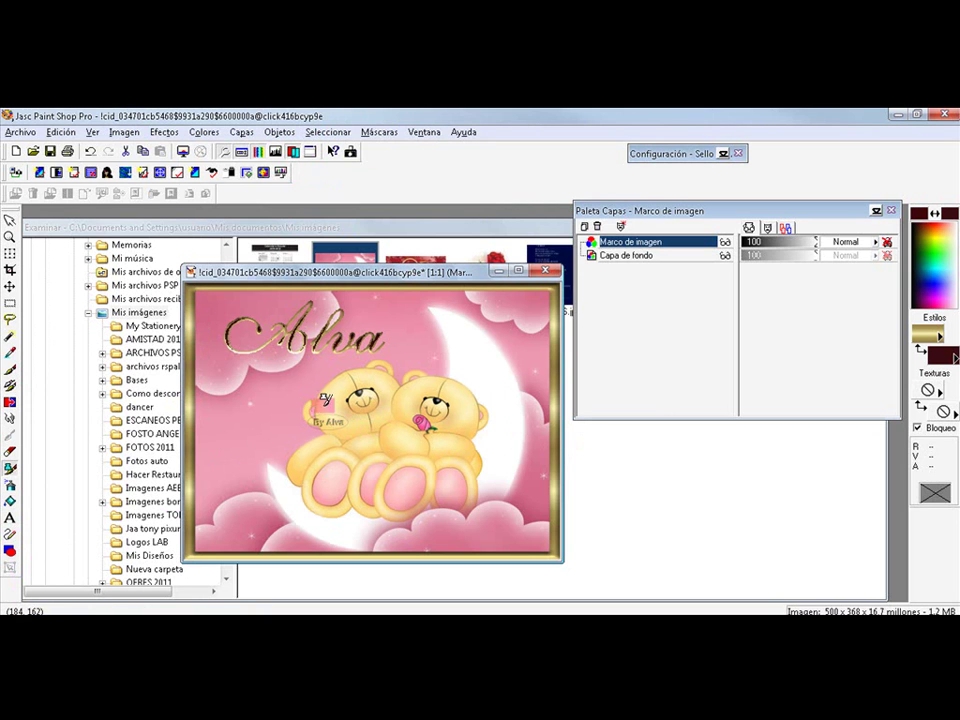
# - Export the framed image as an optimized JPEG with compression 20 to Mis imágenes, named "ositos" followed by the first name
pyautogui.click(20, 133)
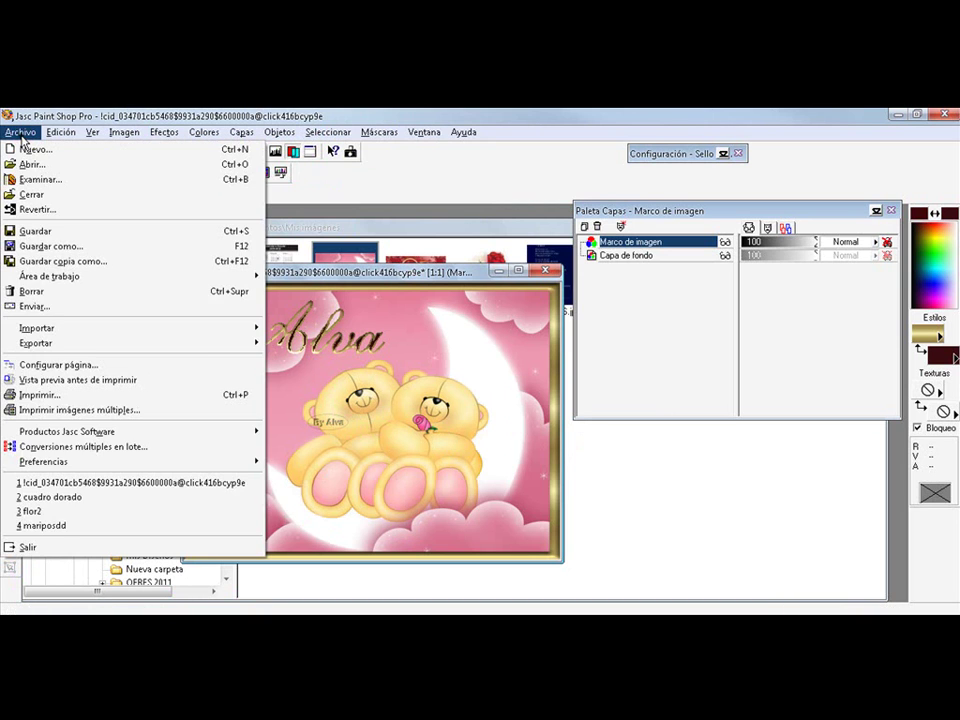
pyautogui.moveTo(72, 342)
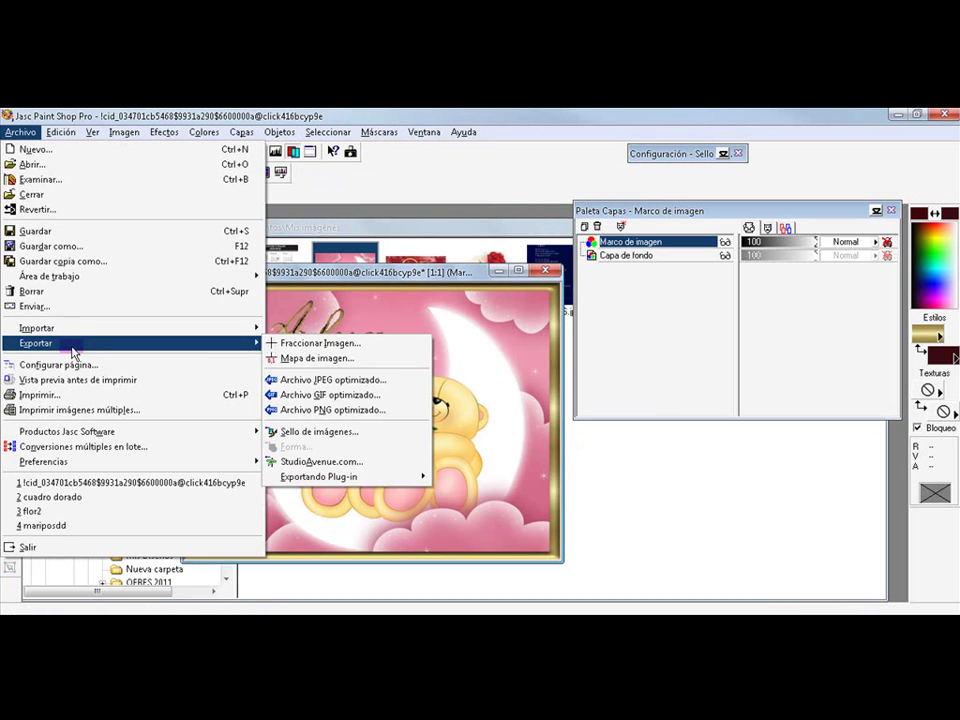
pyautogui.click(381, 386)
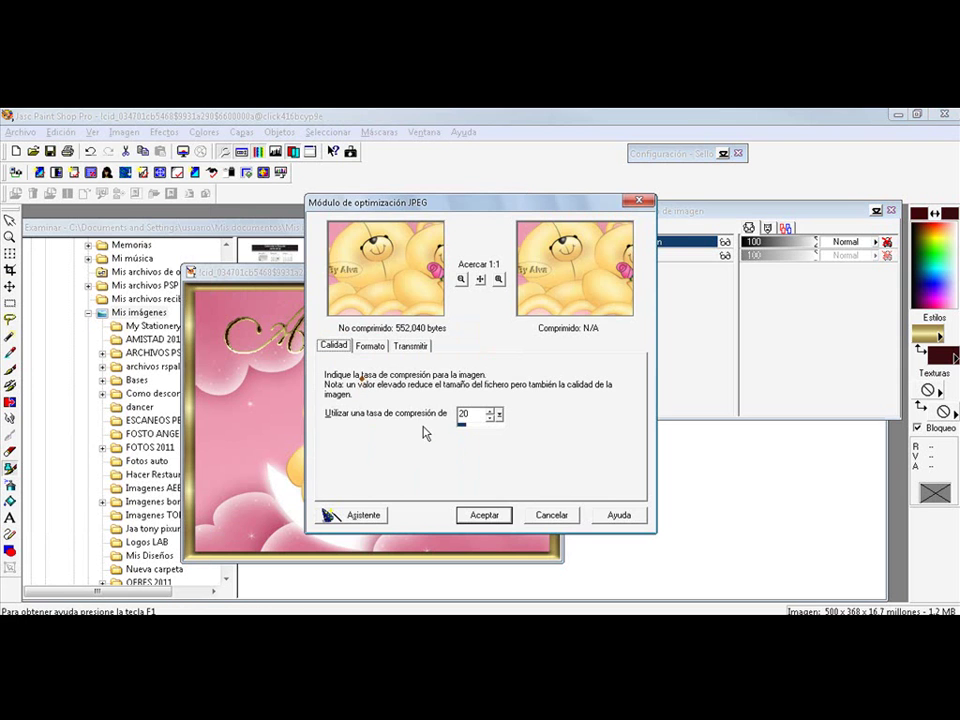
pyautogui.click(484, 516)
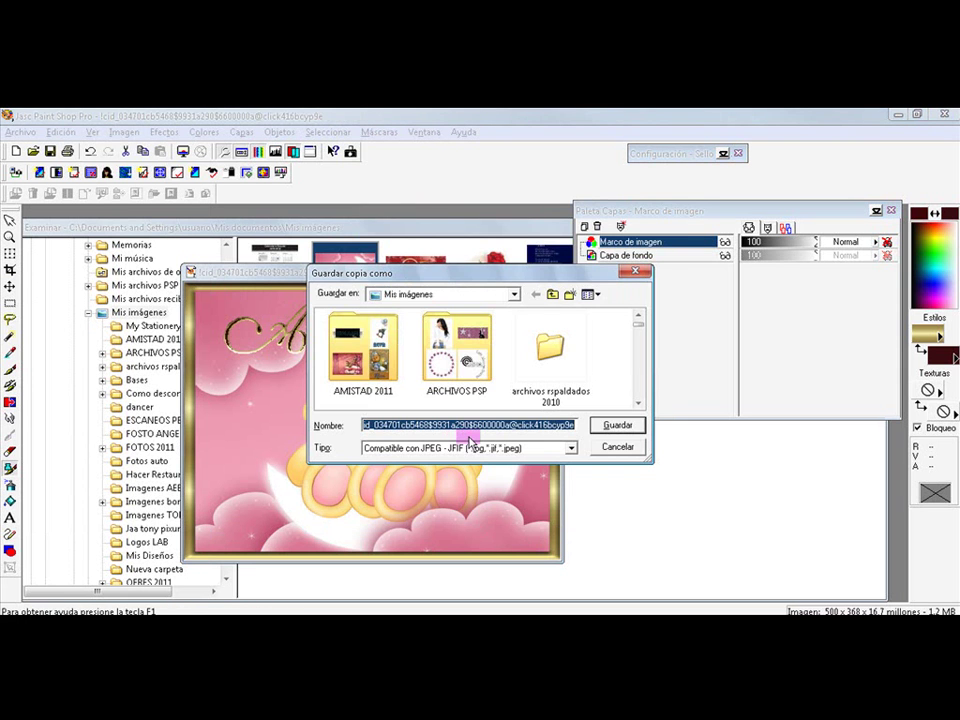
pyautogui.write('os')
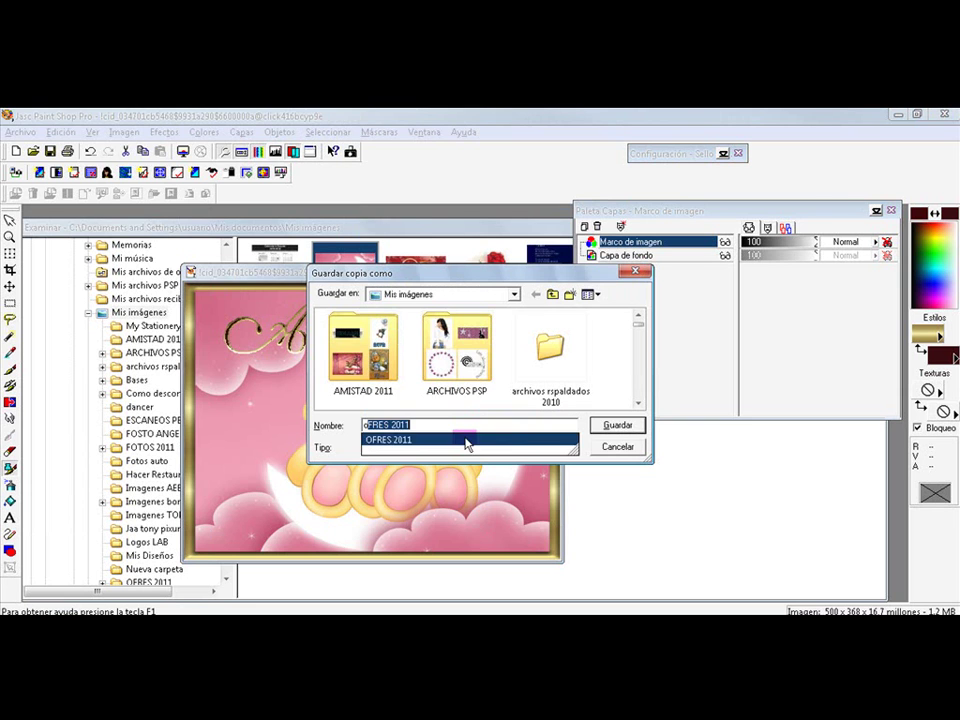
pyautogui.write('itos alva')
pyautogui.click(614, 428)
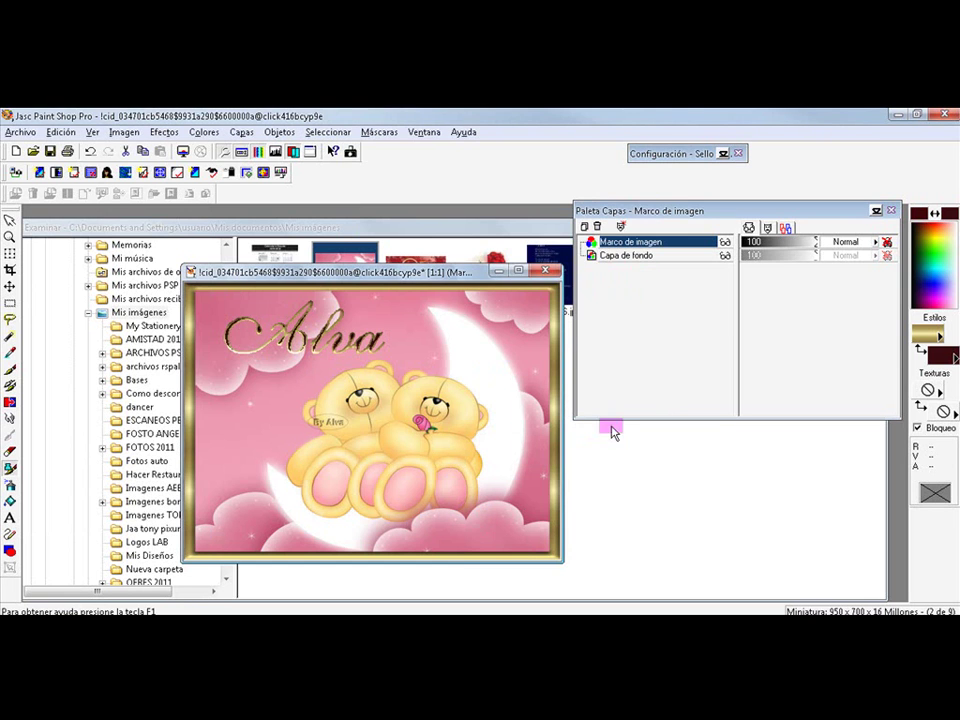
# - Switch to the Mis imágenes folder in Windows Explorer and open the exported "ositos" image in the picture viewer
pyautogui.press('super')
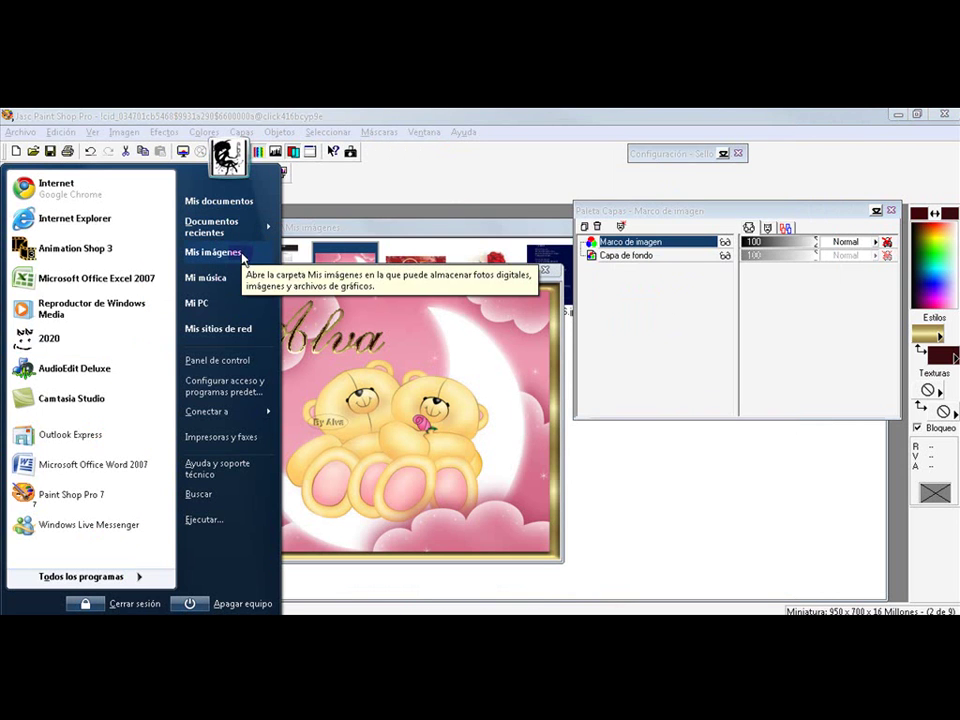
pyautogui.click(242, 257)
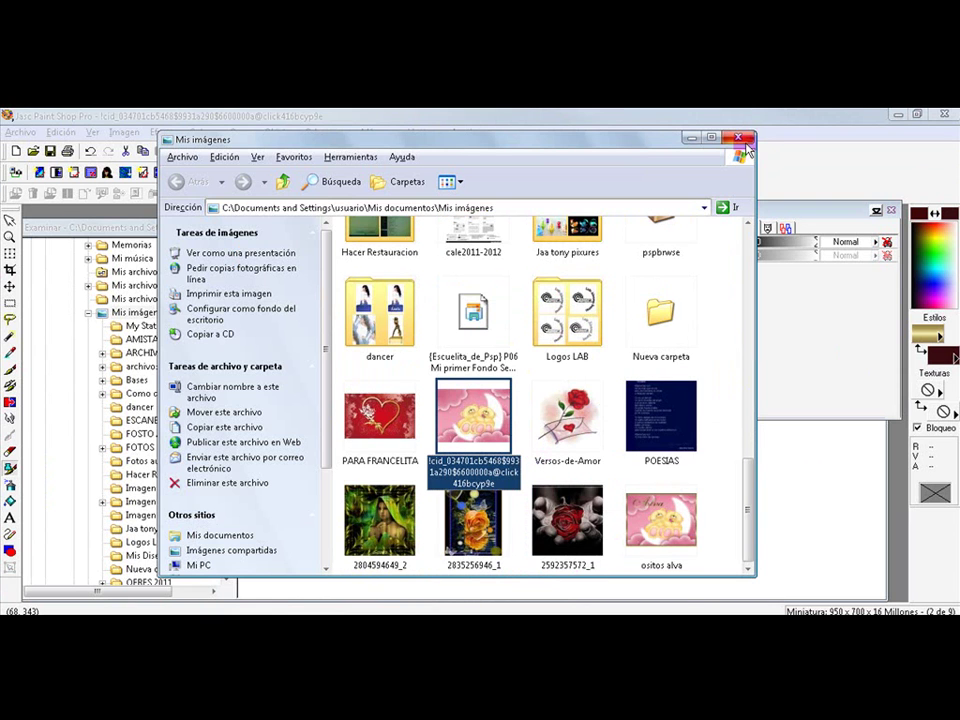
pyautogui.doubleClick(655, 535)
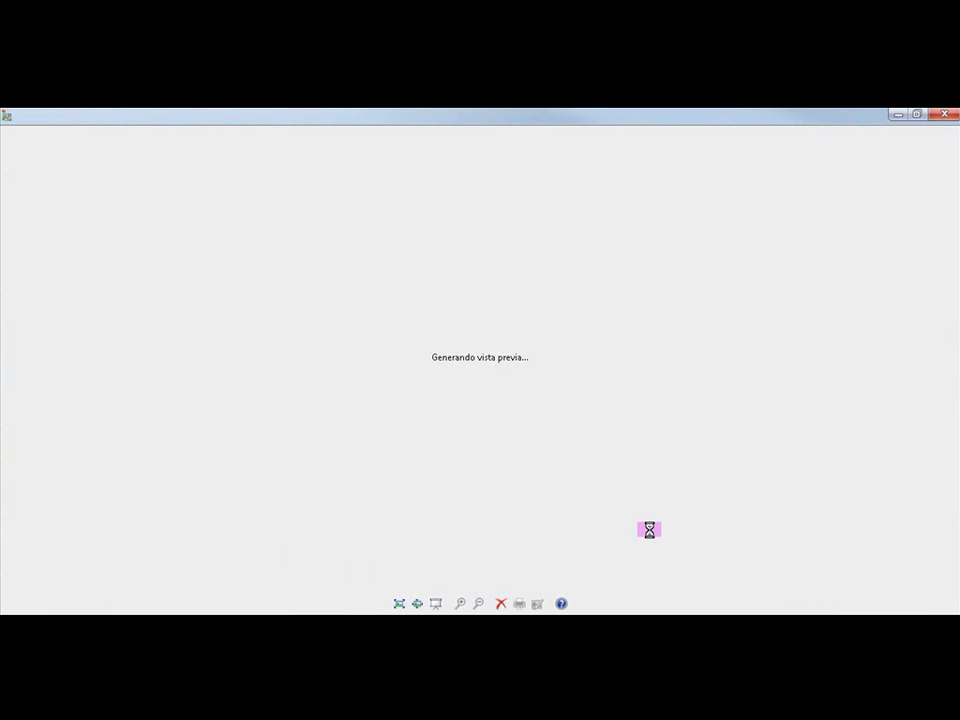